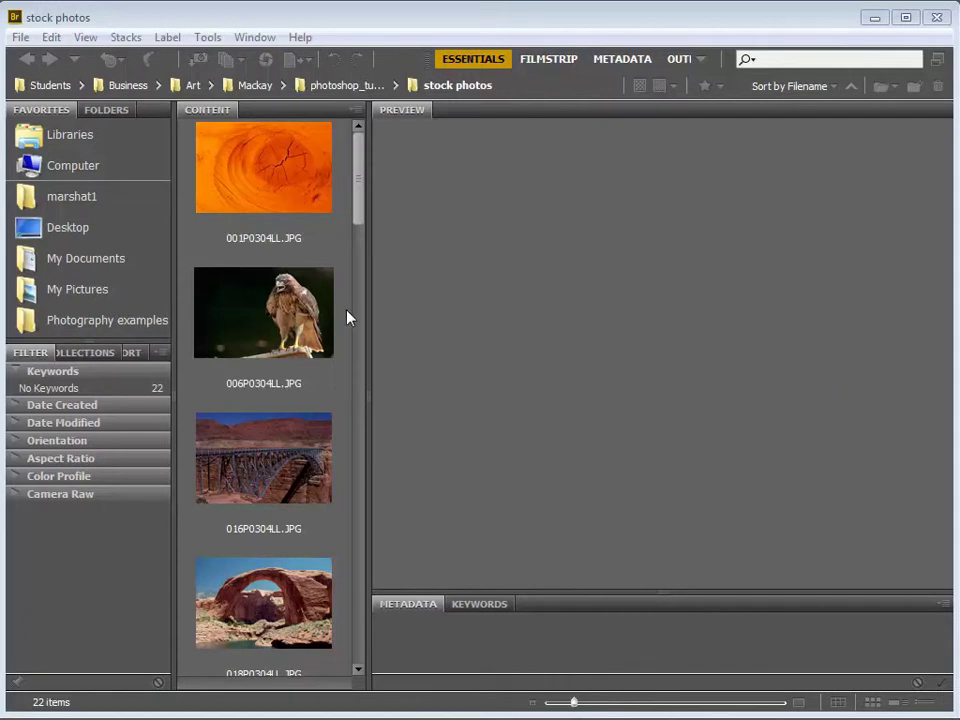
# Open the hawk photo 006P0304LL.JPG in Photoshop and resize it to 1000 pixels wide with constrained proportions
pyautogui.click(305, 336)
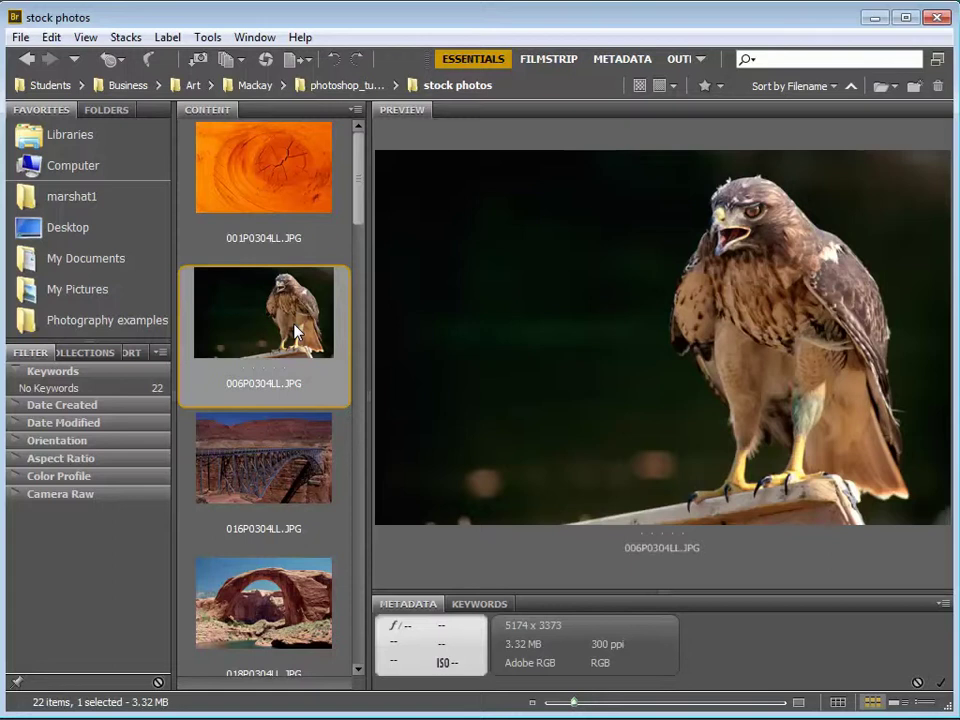
pyautogui.doubleClick(295, 330)
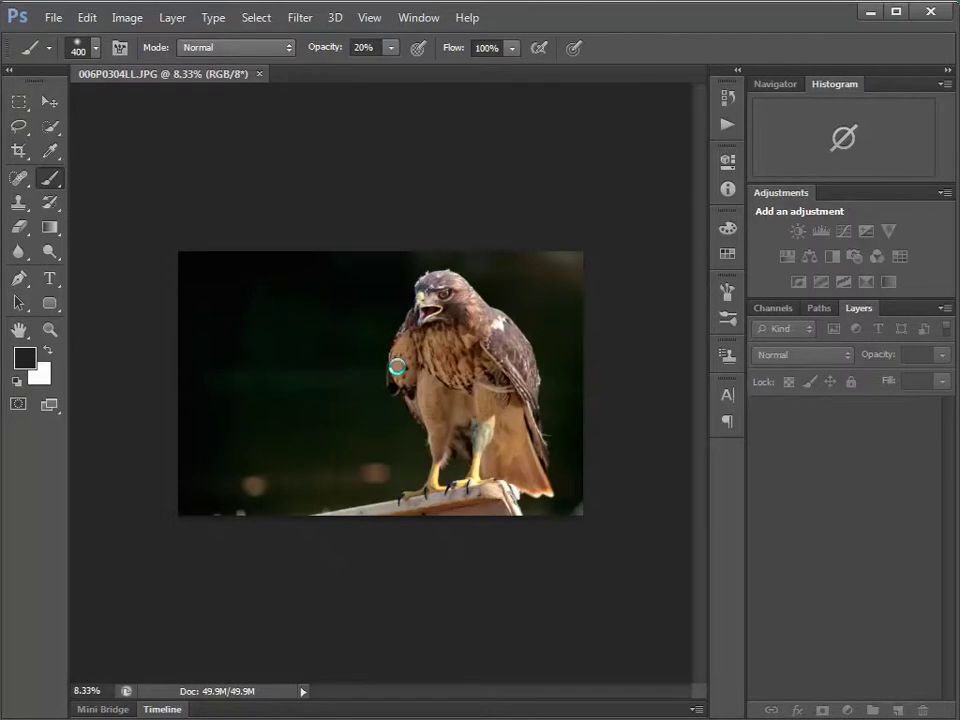
pyautogui.click(128, 19)
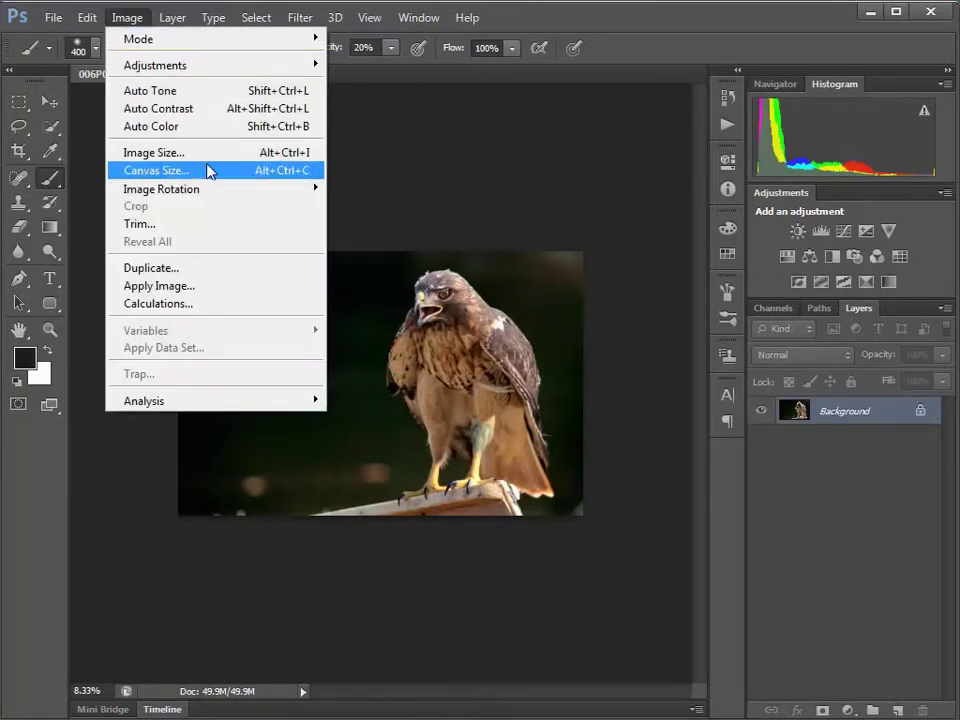
pyautogui.click(175, 158)
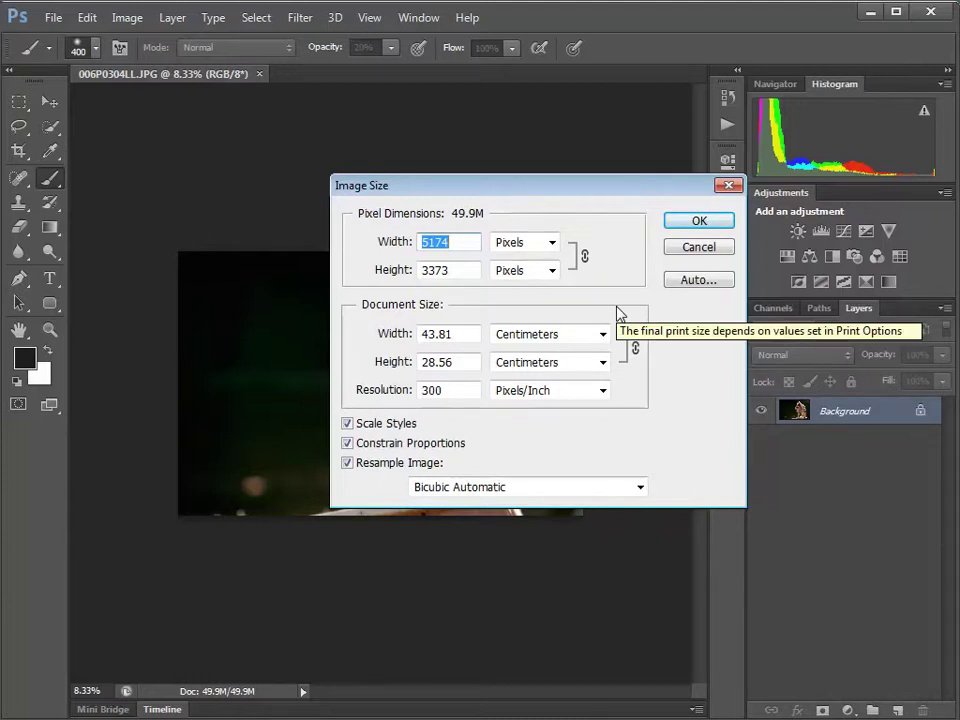
pyautogui.write('1000')
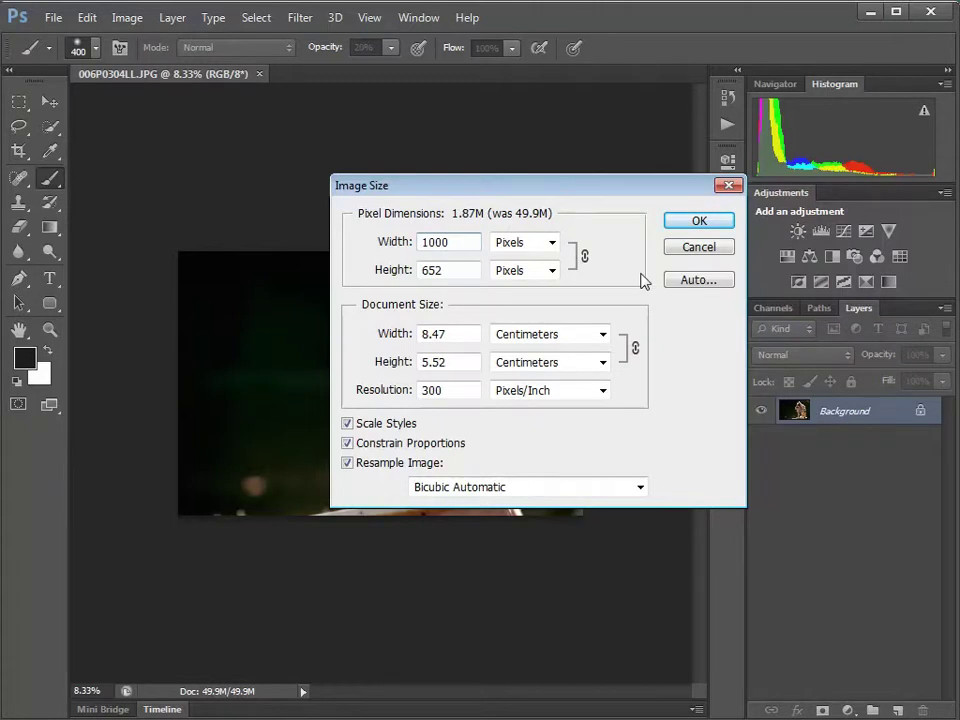
pyautogui.click(698, 224)
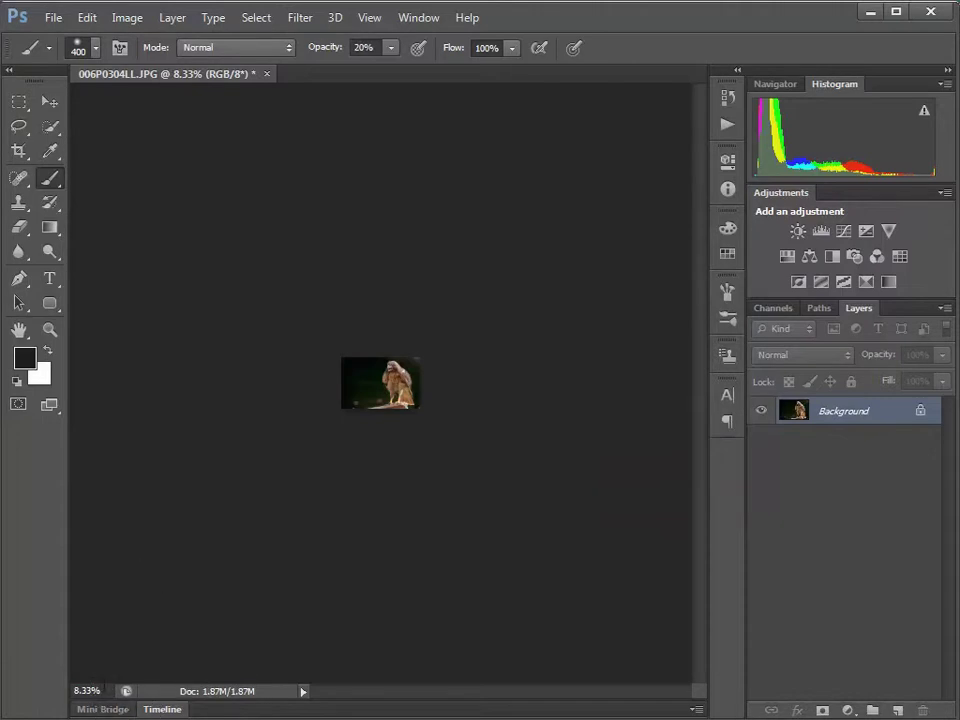
# Reset all tools to their default settings and check the Brush tool's options
pyautogui.click(369, 20)
pyautogui.click(401, 207)
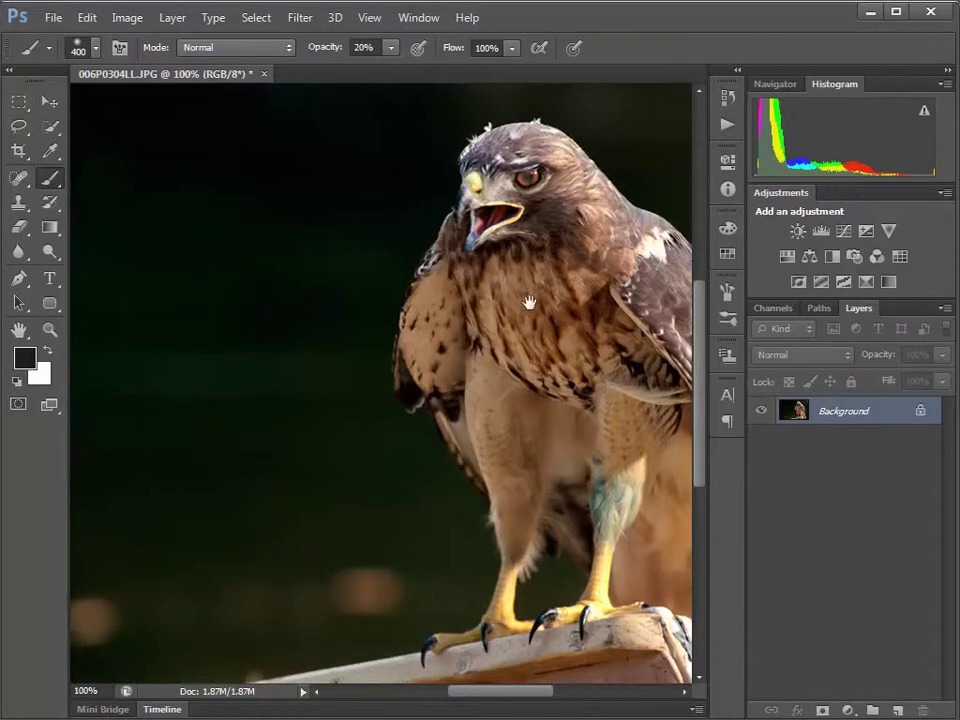
pyautogui.moveTo(533, 375); pyautogui.dragTo(385, 367)
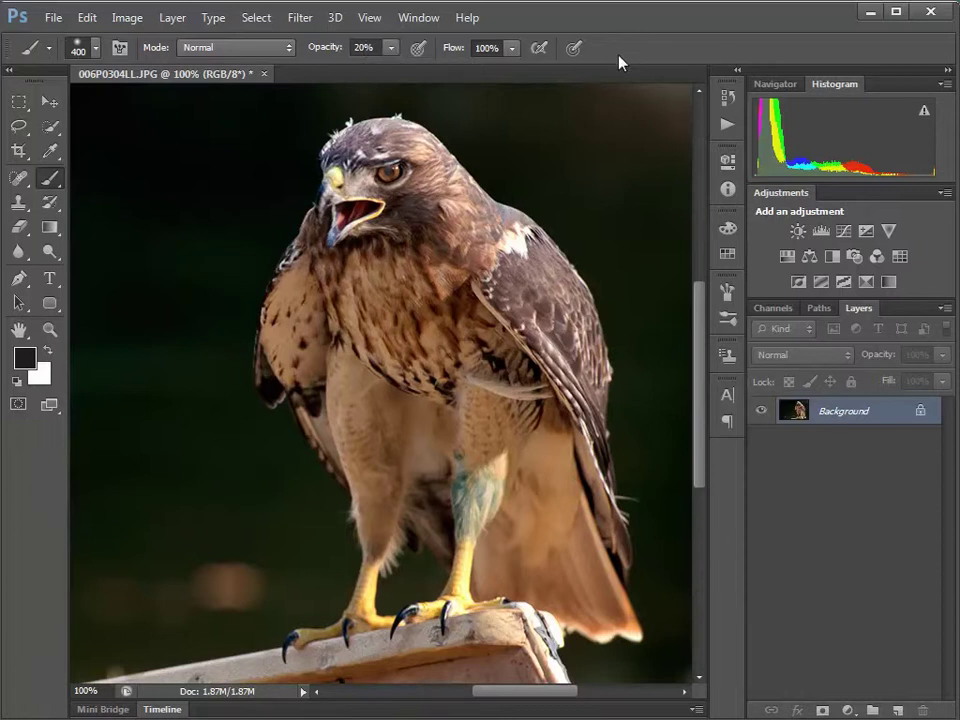
pyautogui.click(48, 48)
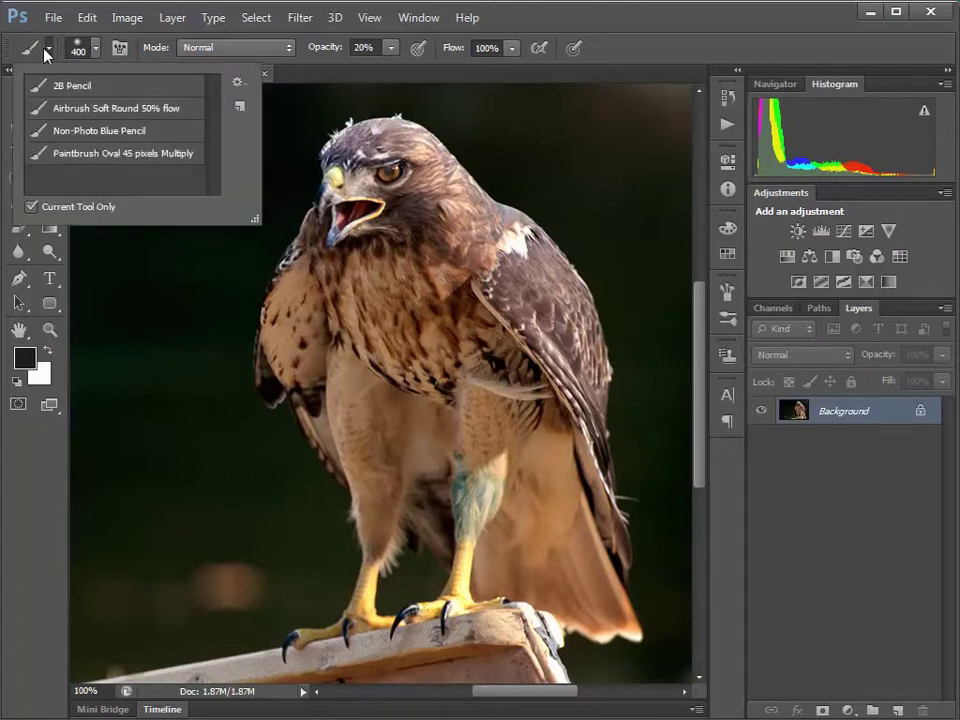
pyautogui.click(238, 84)
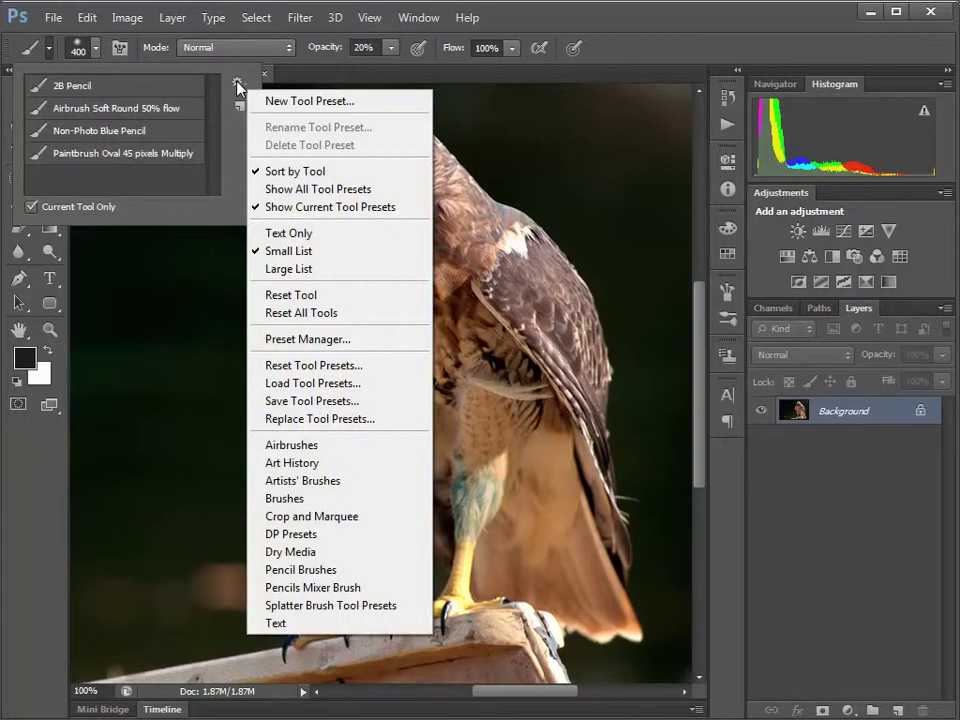
pyautogui.click(349, 321)
pyautogui.click(386, 295)
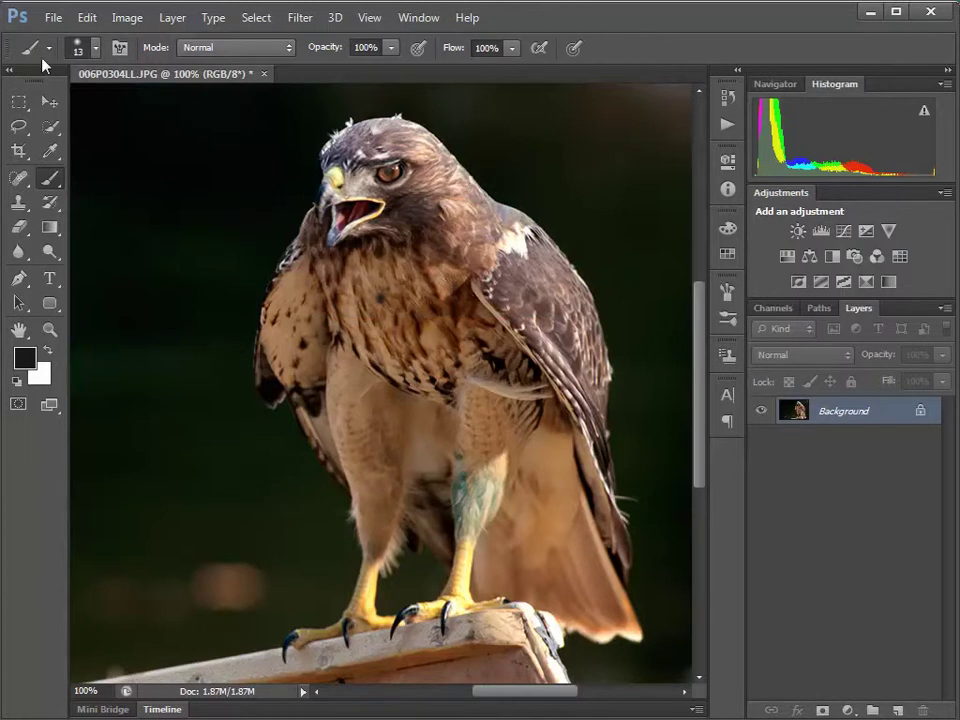
pyautogui.click(96, 48)
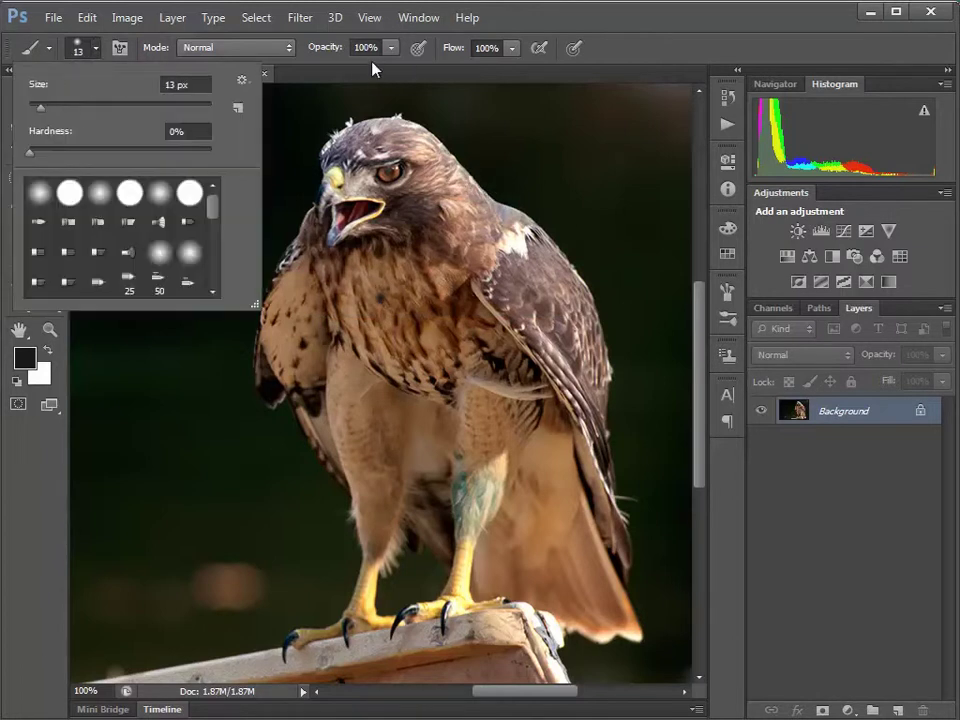
pyautogui.press('Escape')
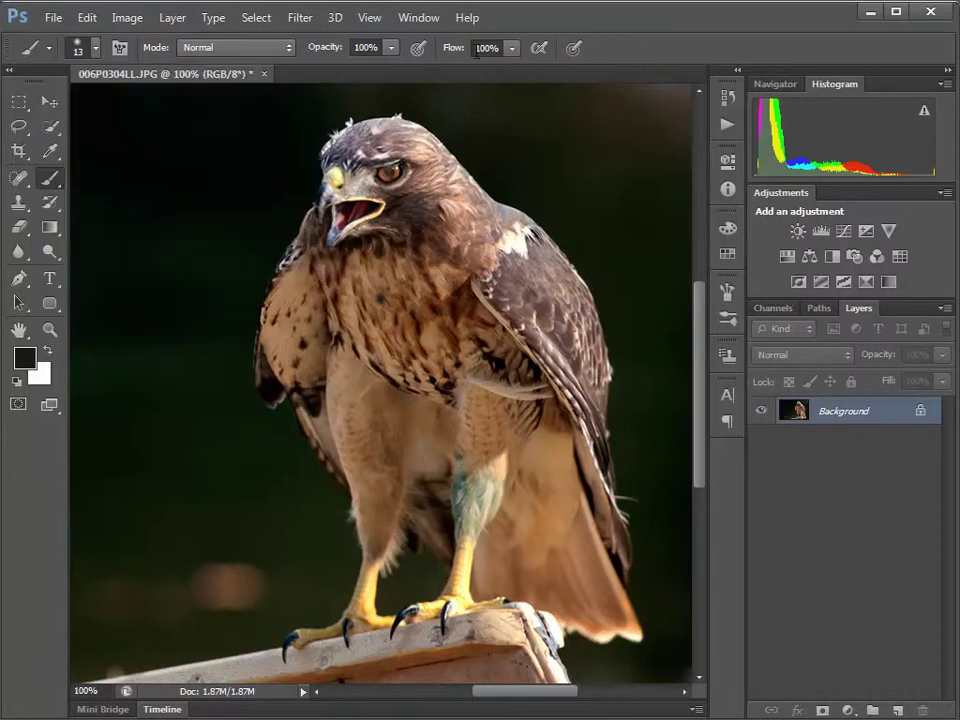
# Select the hawk's head, wings, body, legs and tail with the Quick Selection tool
pyautogui.click(49, 126)
pyautogui.click(358, 145)
pyautogui.moveTo(460, 272)
pyautogui.mouseDown()
pyautogui.moveTo(315, 135)
pyautogui.moveTo(371, 243)
pyautogui.moveTo(542, 317)
pyautogui.moveTo(555, 510)
pyautogui.moveTo(590, 592)
pyautogui.moveTo(602, 520)
pyautogui.moveTo(595, 482)
pyautogui.moveTo(574, 461)
pyautogui.moveTo(586, 405)
pyautogui.mouseUp()
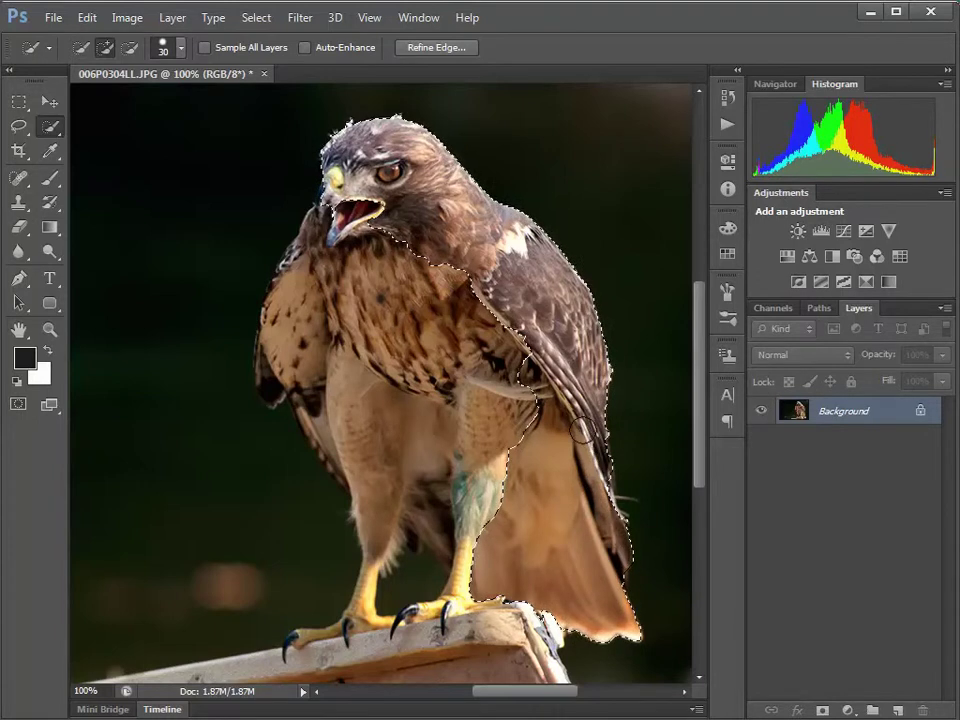
pyautogui.moveTo(305, 290)
pyautogui.mouseDown()
pyautogui.moveTo(294, 332)
pyautogui.moveTo(300, 280)
pyautogui.moveTo(262, 400)
pyautogui.moveTo(311, 242)
pyautogui.moveTo(343, 222)
pyautogui.moveTo(336, 368)
pyautogui.moveTo(334, 317)
pyautogui.moveTo(318, 288)
pyautogui.moveTo(285, 275)
pyautogui.mouseUp()
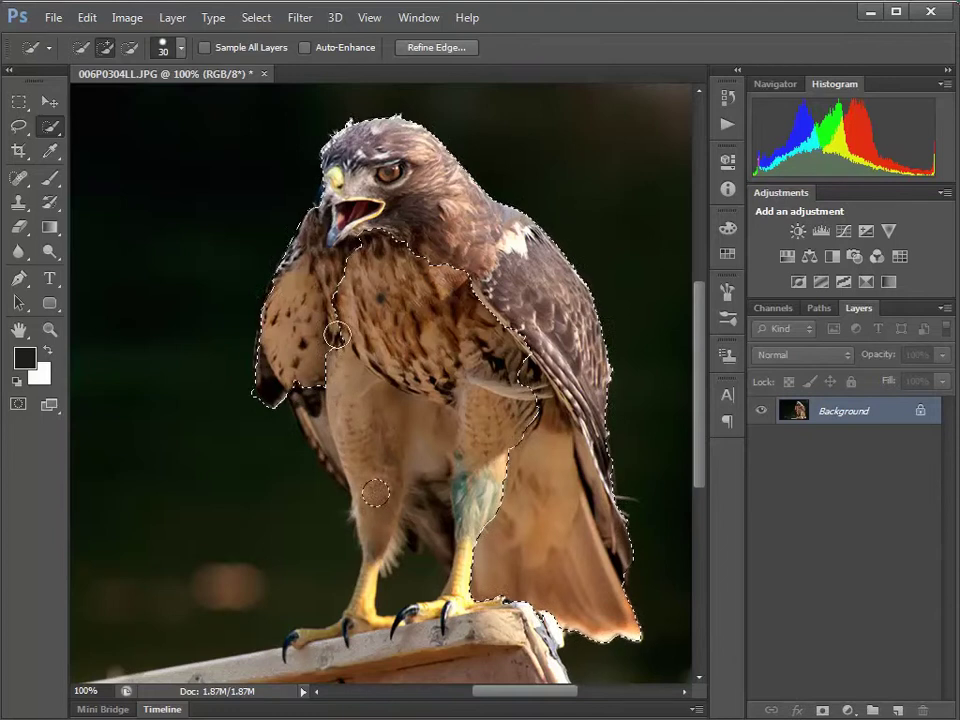
pyautogui.moveTo(376, 492)
pyautogui.mouseDown()
pyautogui.moveTo(344, 350)
pyautogui.moveTo(336, 420)
pyautogui.mouseUp()
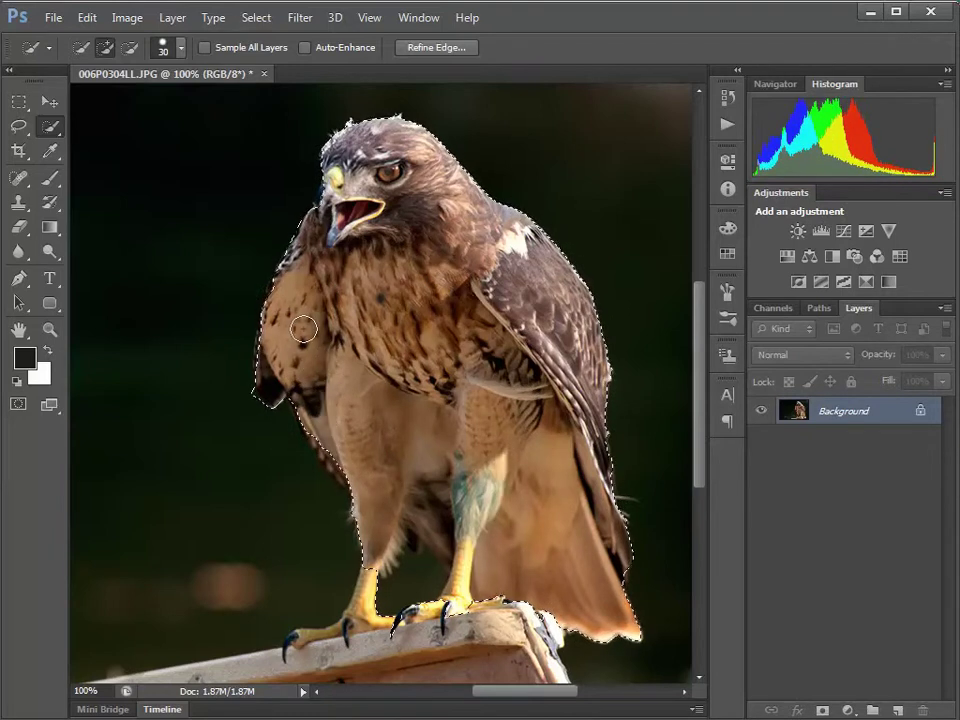
# Reduce the selection brush to 20 px and subtract the background gap between the hawk's legs from the selection
pyautogui.press('[')
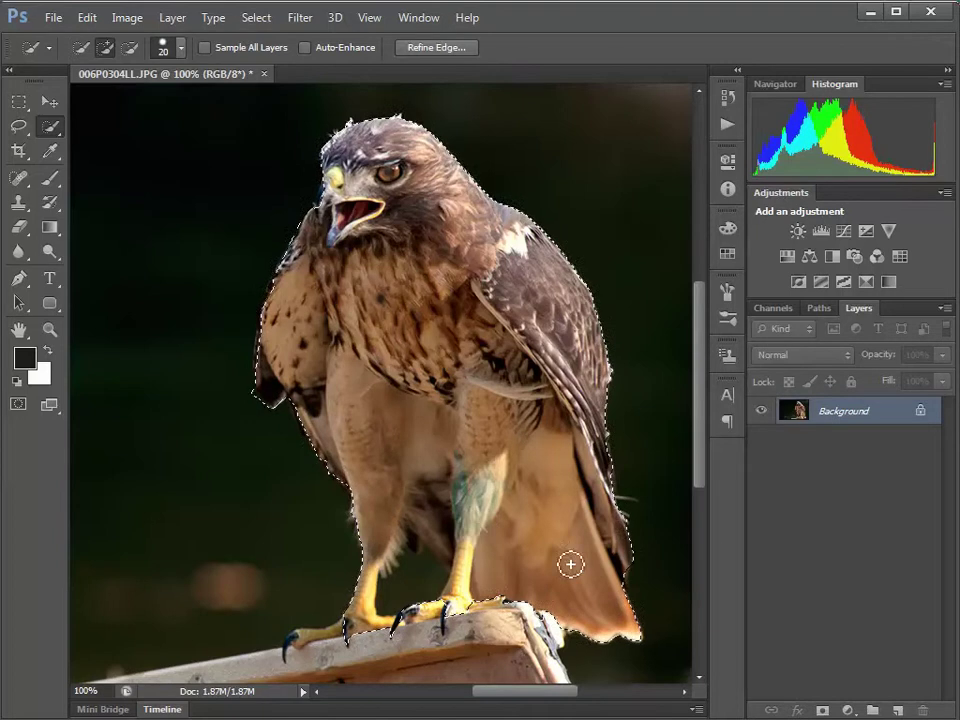
pyautogui.press('alt')
pyautogui.click(417, 589)
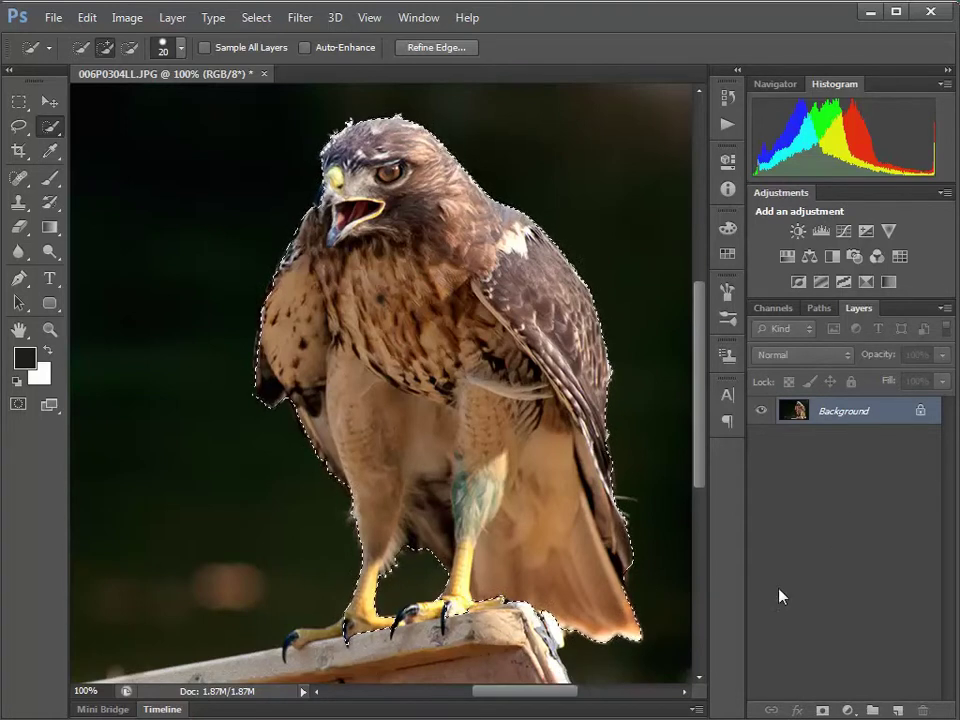
# Add a layer mask from the selection to hide the background around the hawk
pyautogui.moveTo(866, 316); pyautogui.dragTo(521, 134)
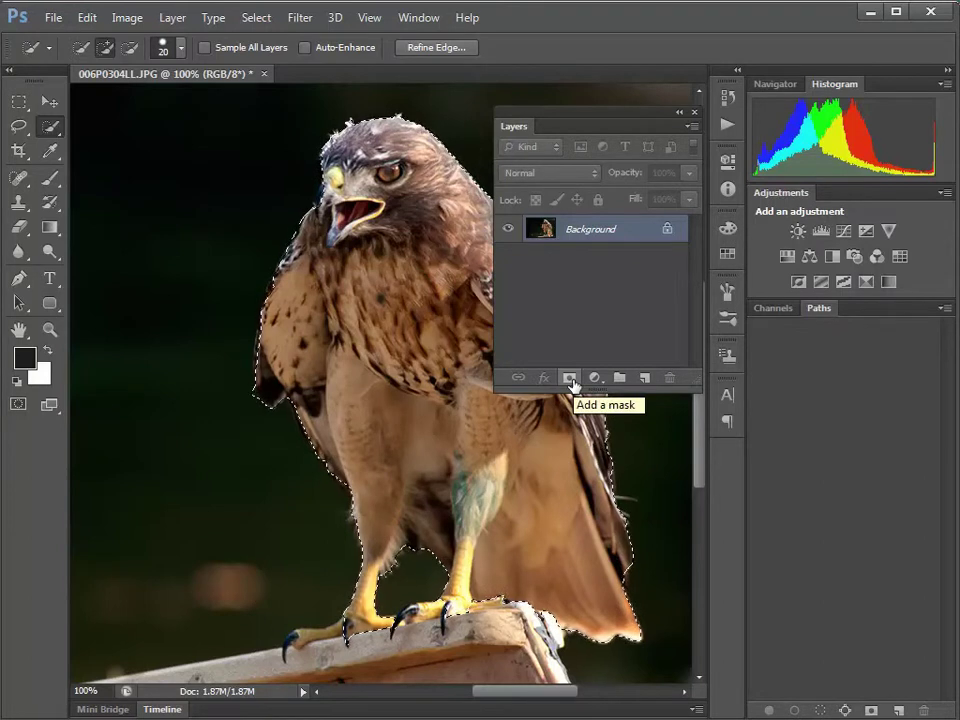
pyautogui.click(570, 379)
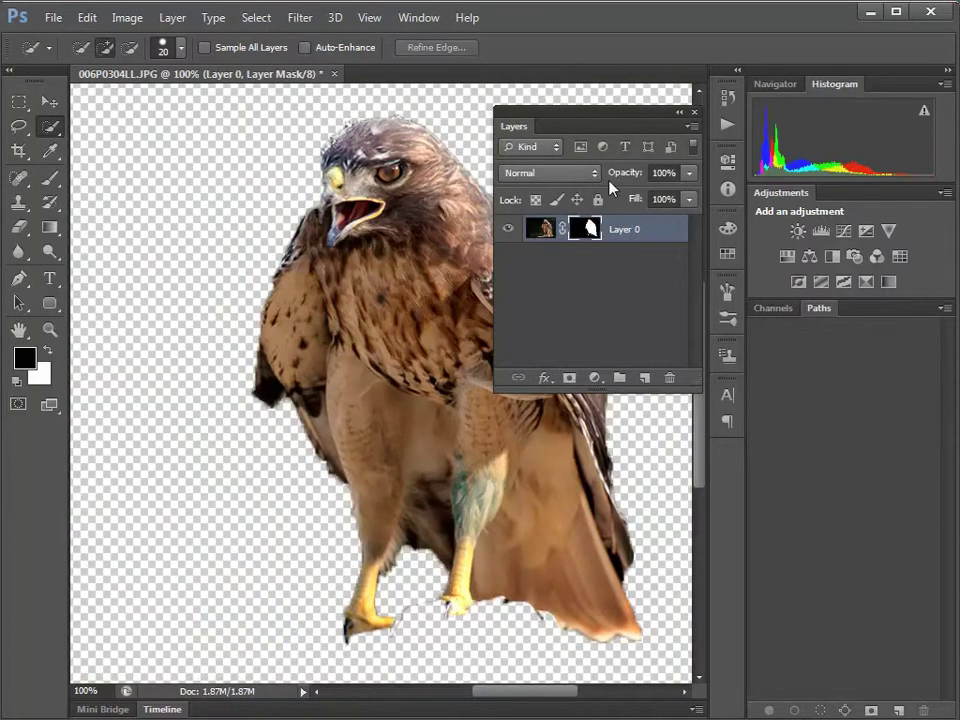
pyautogui.click(680, 117)
pyautogui.click(512, 125)
pyautogui.moveTo(516, 135); pyautogui.dragTo(872, 315)
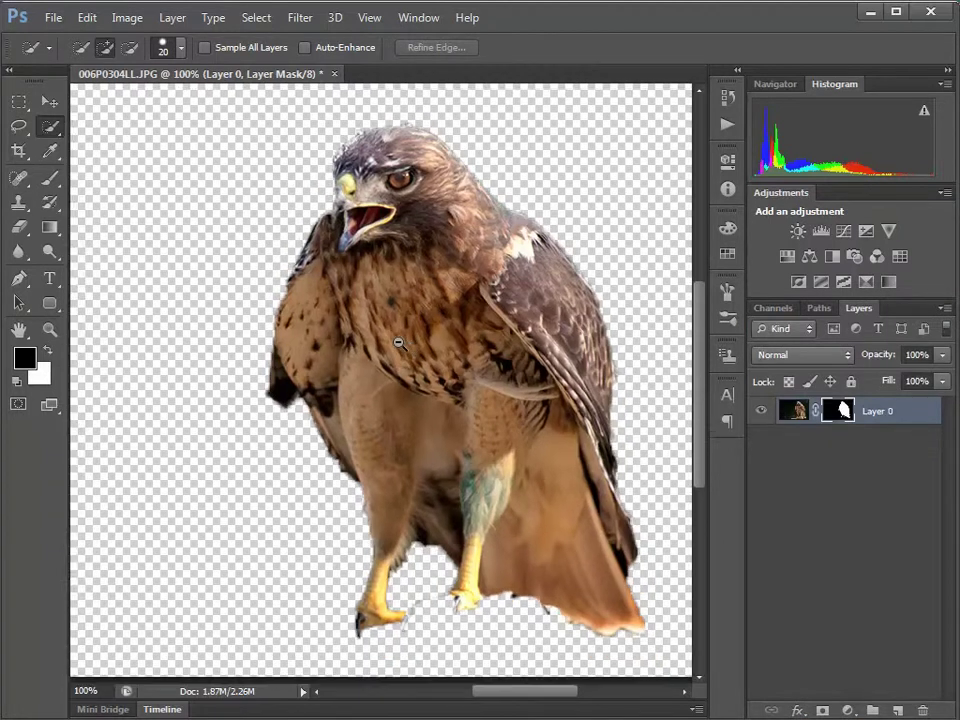
# Crop the canvas on all four sides closely around the masked hawk
pyautogui.keyDown('alt'); pyautogui.click(398, 343); pyautogui.keyUp('alt')
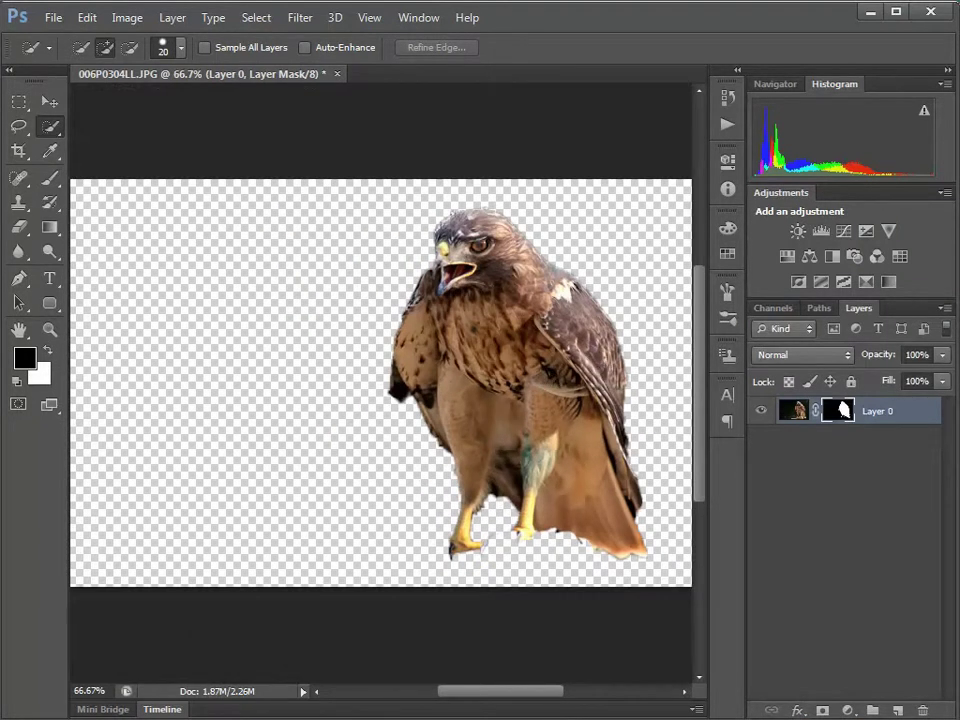
pyautogui.click(19, 152)
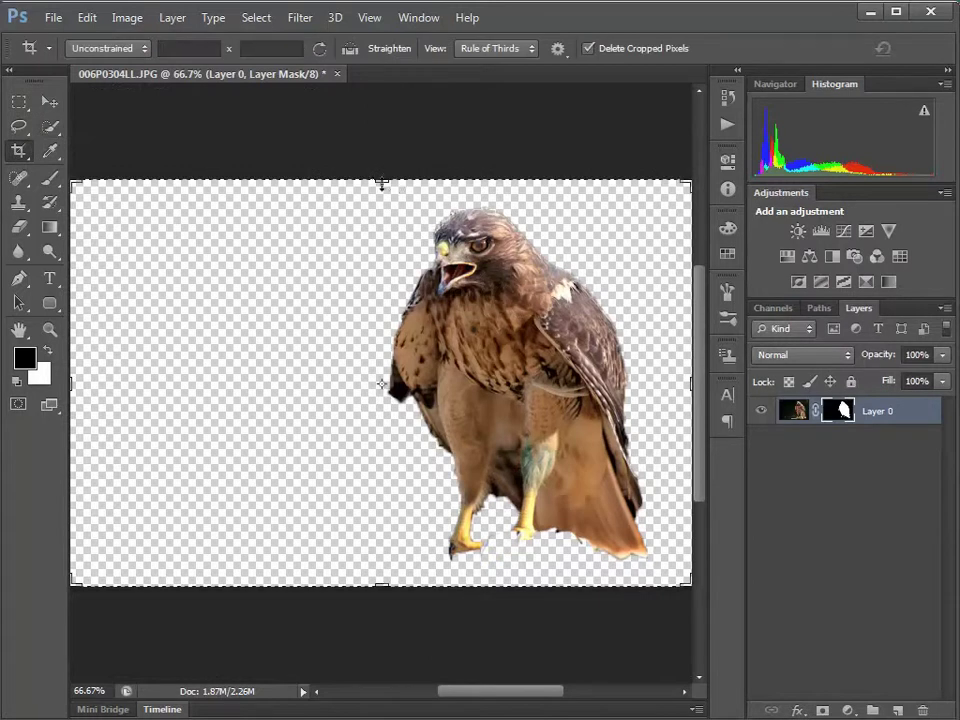
pyautogui.moveTo(386, 191); pyautogui.dragTo(379, 196)
pyautogui.moveTo(381, 570); pyautogui.dragTo(381, 553)
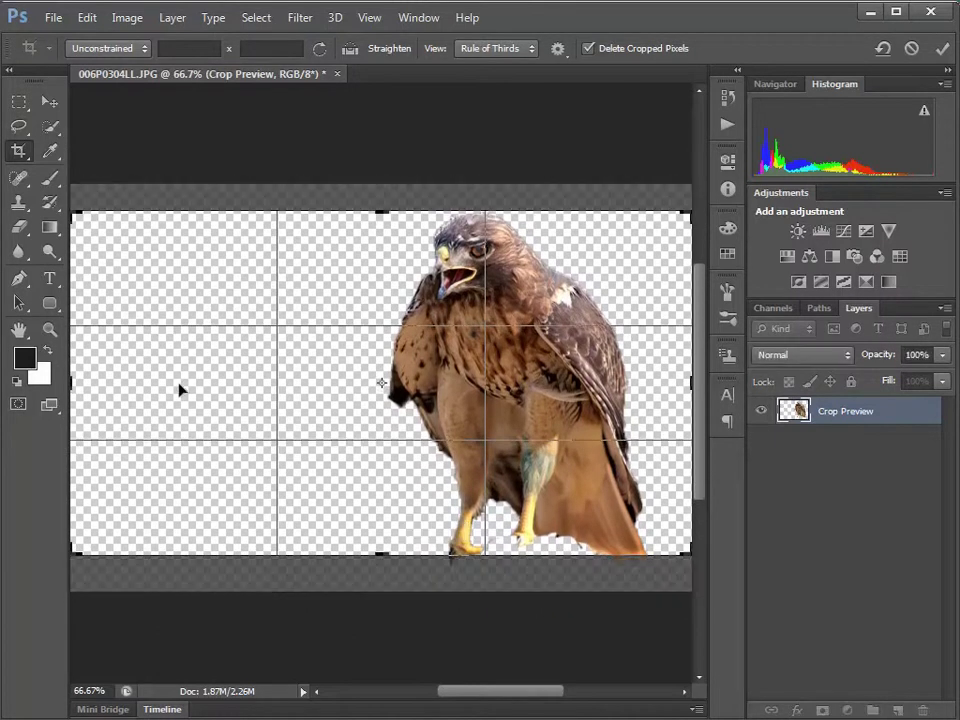
pyautogui.moveTo(72, 383); pyautogui.dragTo(229, 383)
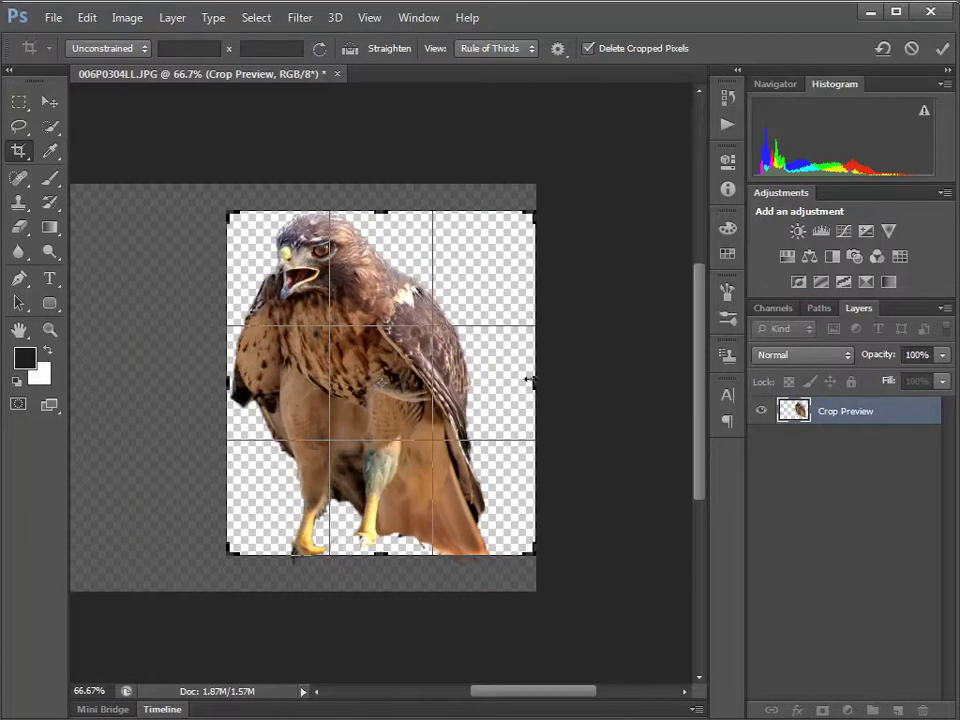
pyautogui.moveTo(530, 383); pyautogui.dragTo(514, 383)
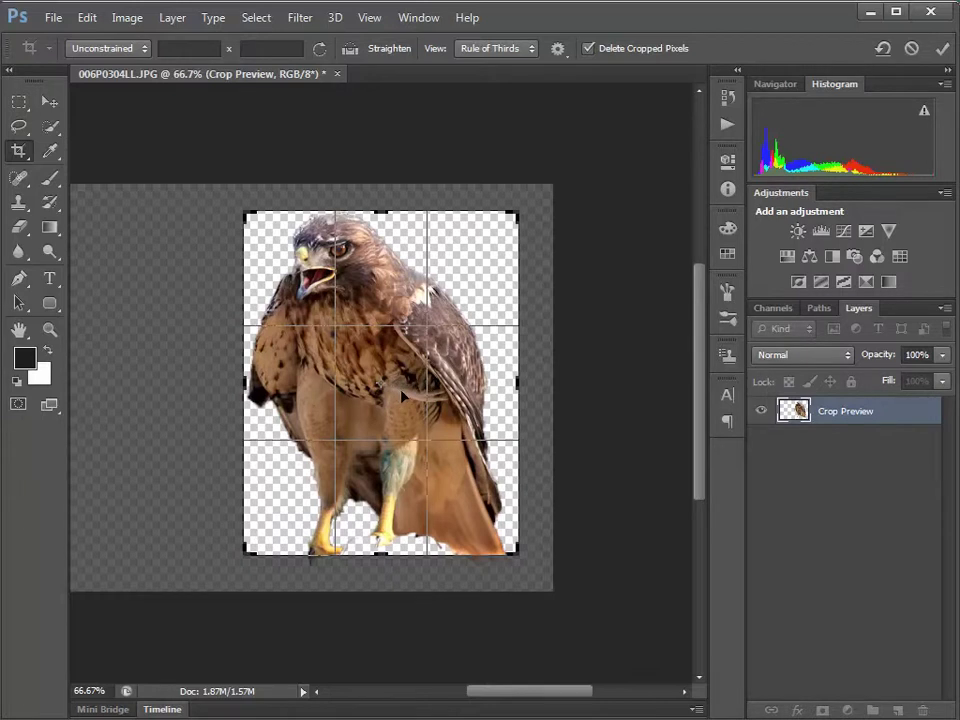
pyautogui.doubleClick(466, 381)
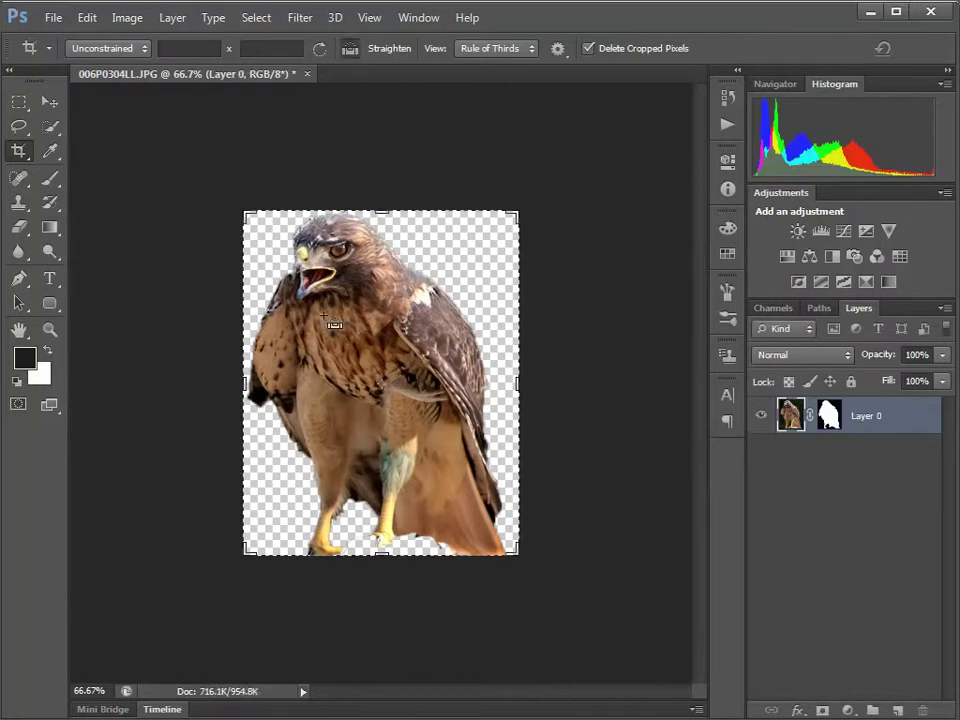
# Paint white on the layer mask to restore the hawk's feet and black to hide the excess background beside them
pyautogui.hotkey('ctrl', '0')
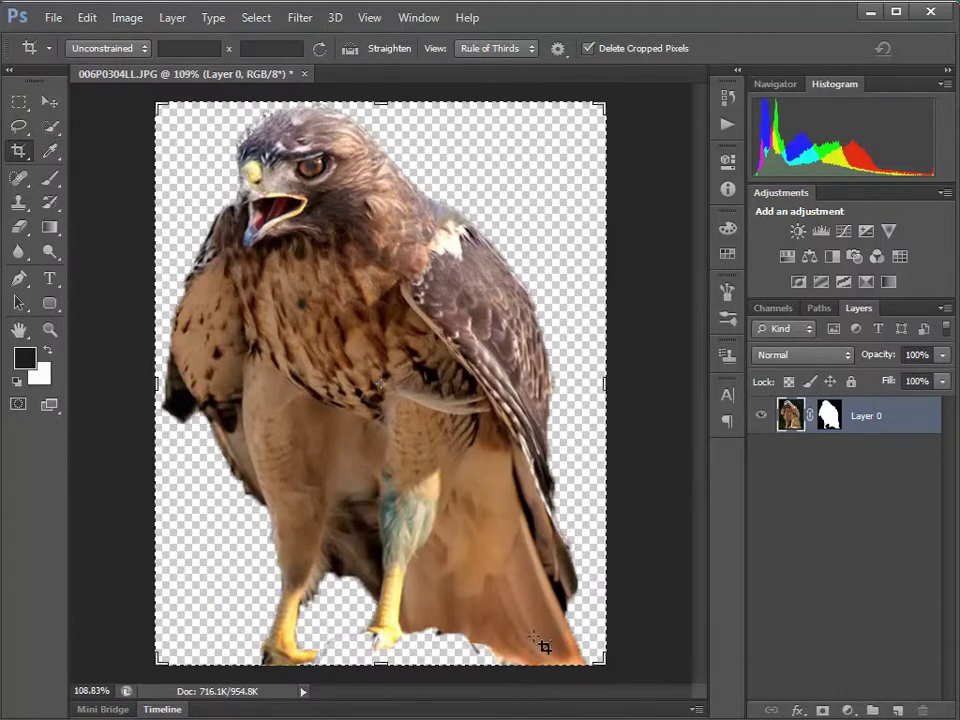
pyautogui.click(829, 413)
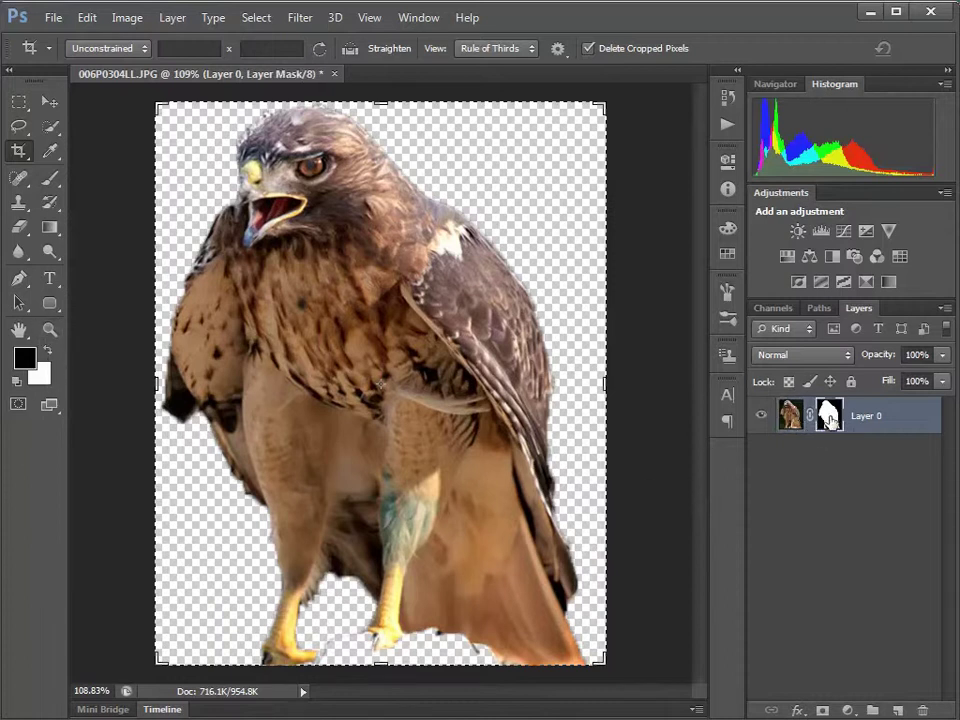
pyautogui.click(50, 354)
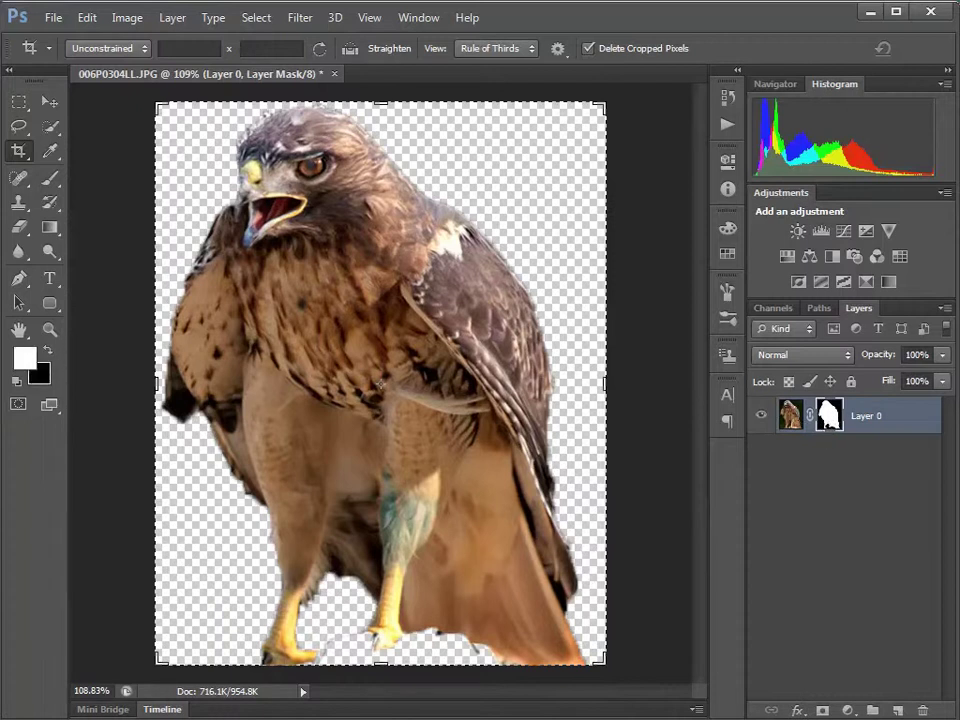
pyautogui.click(50, 177)
pyautogui.moveTo(389, 648)
pyautogui.mouseDown()
pyautogui.moveTo(386, 664)
pyautogui.moveTo(373, 650)
pyautogui.moveTo(360, 675)
pyautogui.moveTo(360, 661)
pyautogui.moveTo(342, 673)
pyautogui.moveTo(388, 641)
pyautogui.moveTo(414, 643)
pyautogui.moveTo(413, 657)
pyautogui.moveTo(452, 675)
pyautogui.moveTo(300, 666)
pyautogui.moveTo(298, 624)
pyautogui.moveTo(349, 664)
pyautogui.moveTo(279, 671)
pyautogui.moveTo(255, 662)
pyautogui.moveTo(247, 663)
pyautogui.moveTo(272, 664)
pyautogui.moveTo(240, 677)
pyautogui.moveTo(289, 673)
pyautogui.moveTo(245, 660)
pyautogui.mouseUp()
pyautogui.click(45, 352)
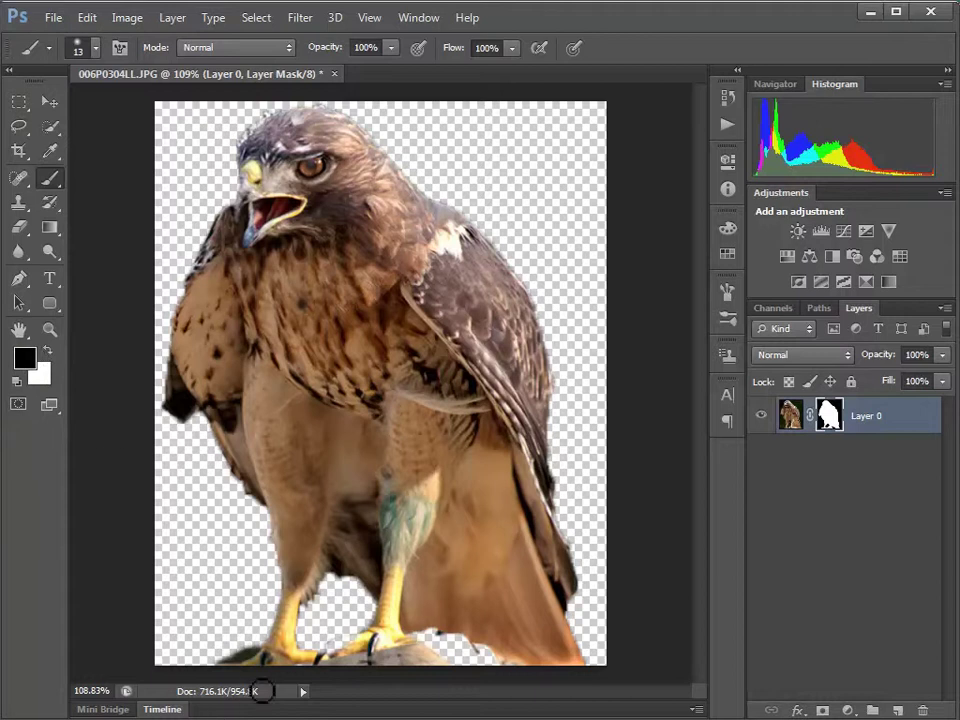
pyautogui.moveTo(258, 657); pyautogui.dragTo(246, 655)
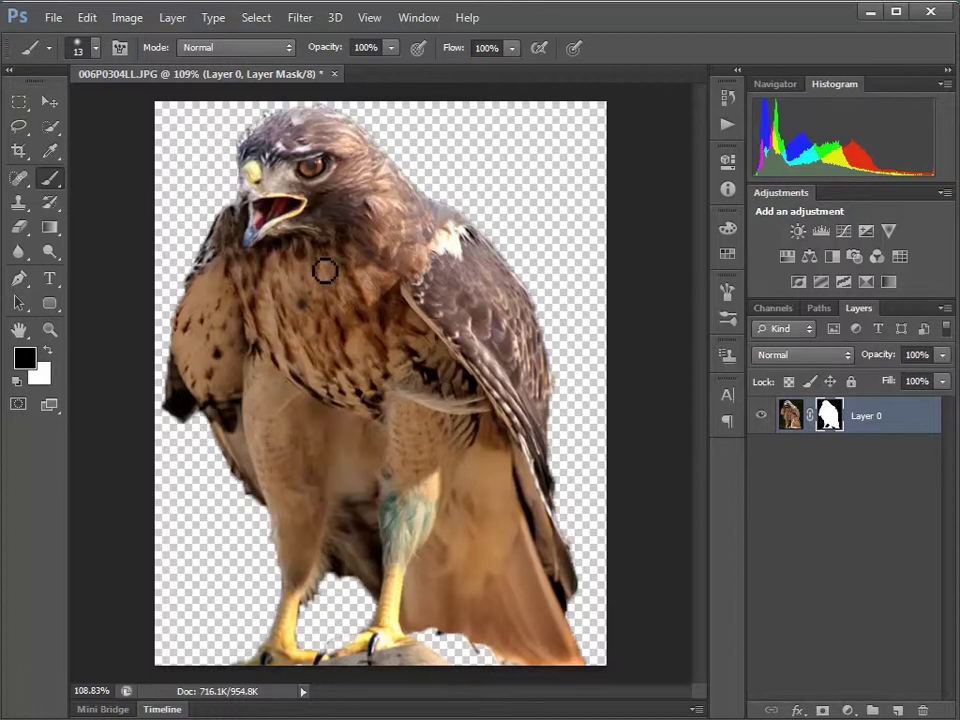
# Save the masked hawk to the Desktop as the Photoshop file birdie.psd, keeping layers and maximum compatibility
pyautogui.click(53, 20)
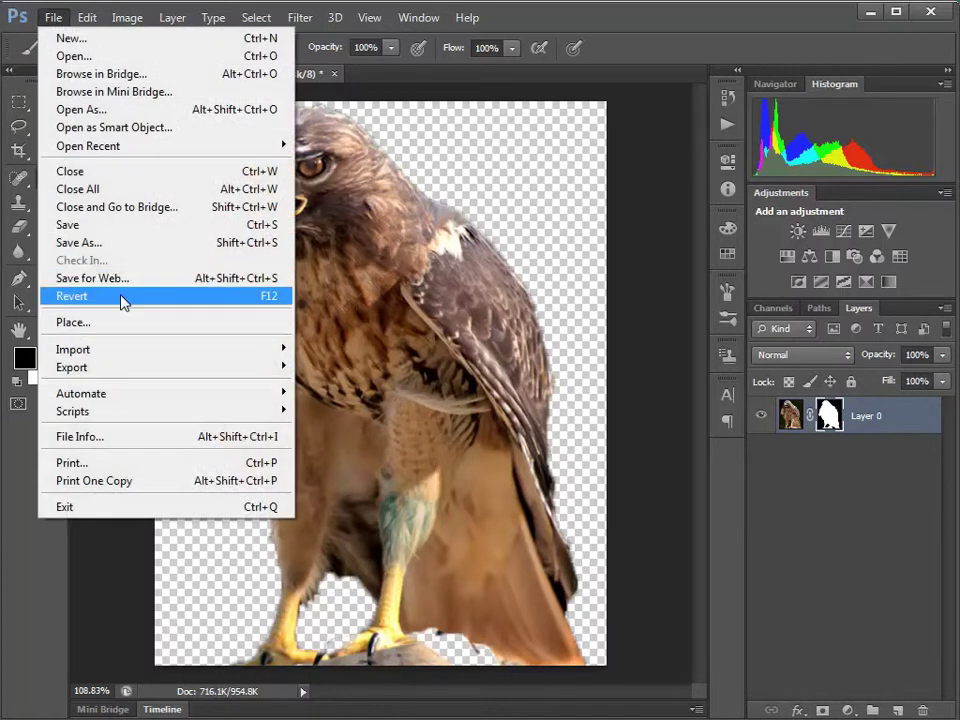
pyautogui.click(98, 245)
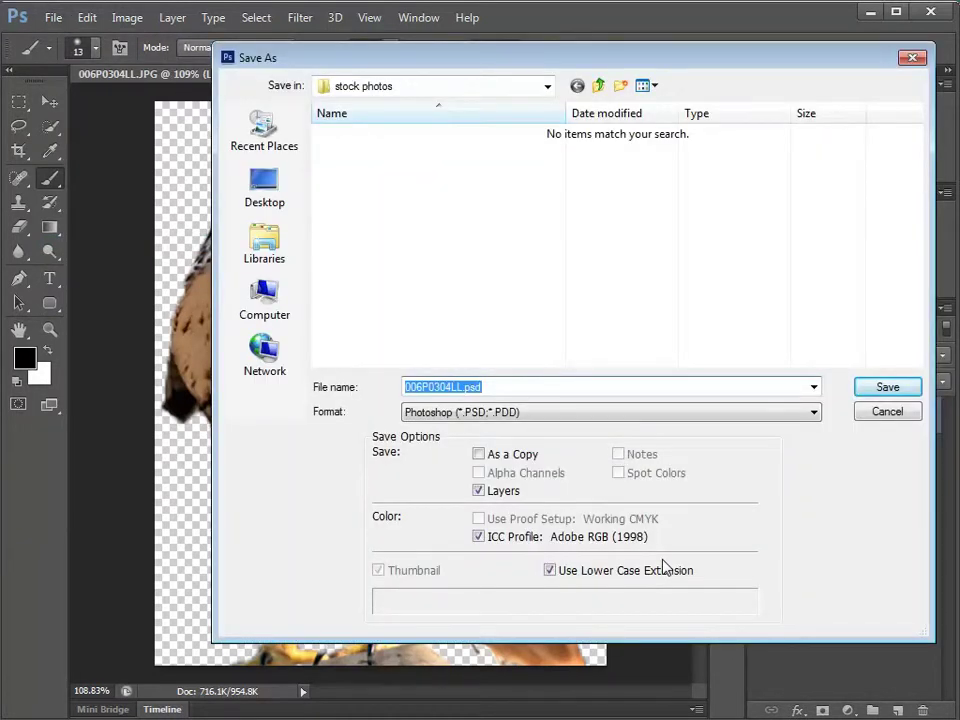
pyautogui.write('birdie')
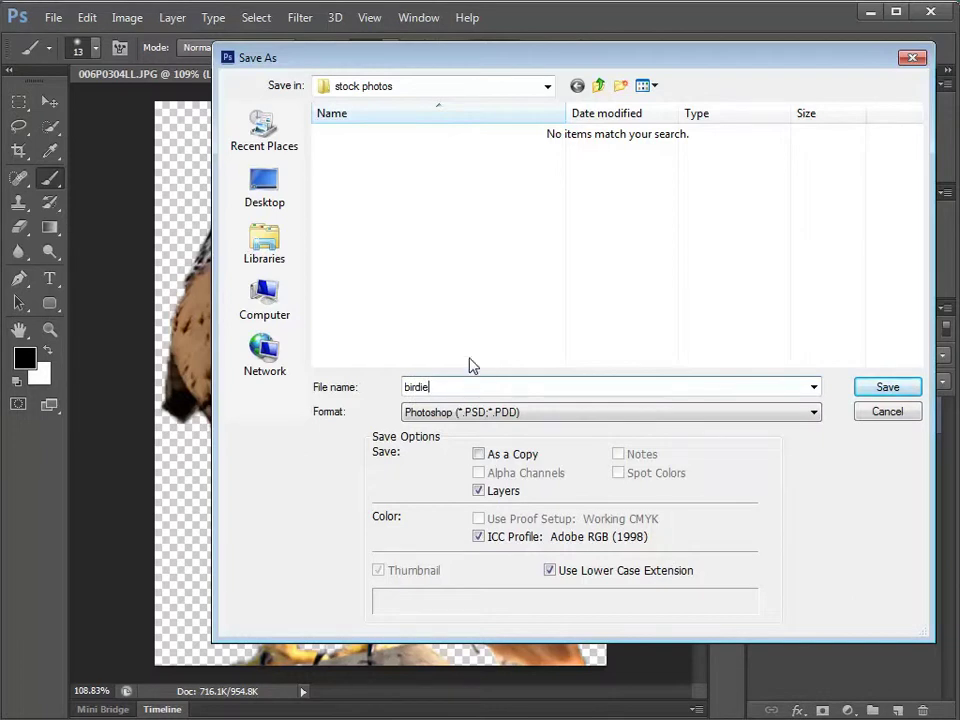
pyautogui.click(262, 190)
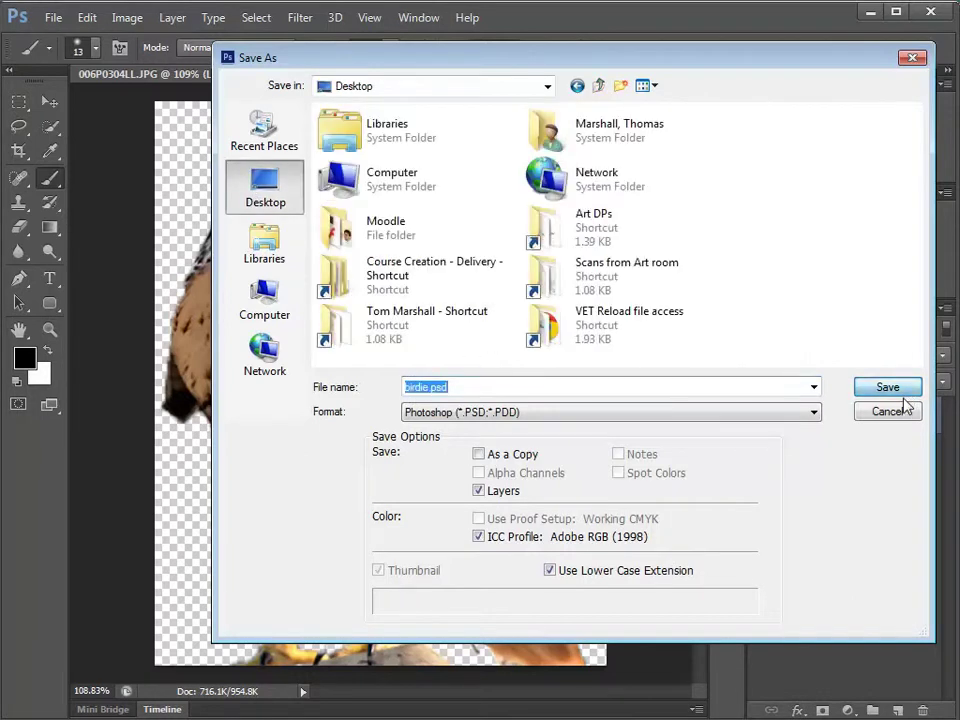
pyautogui.click(904, 395)
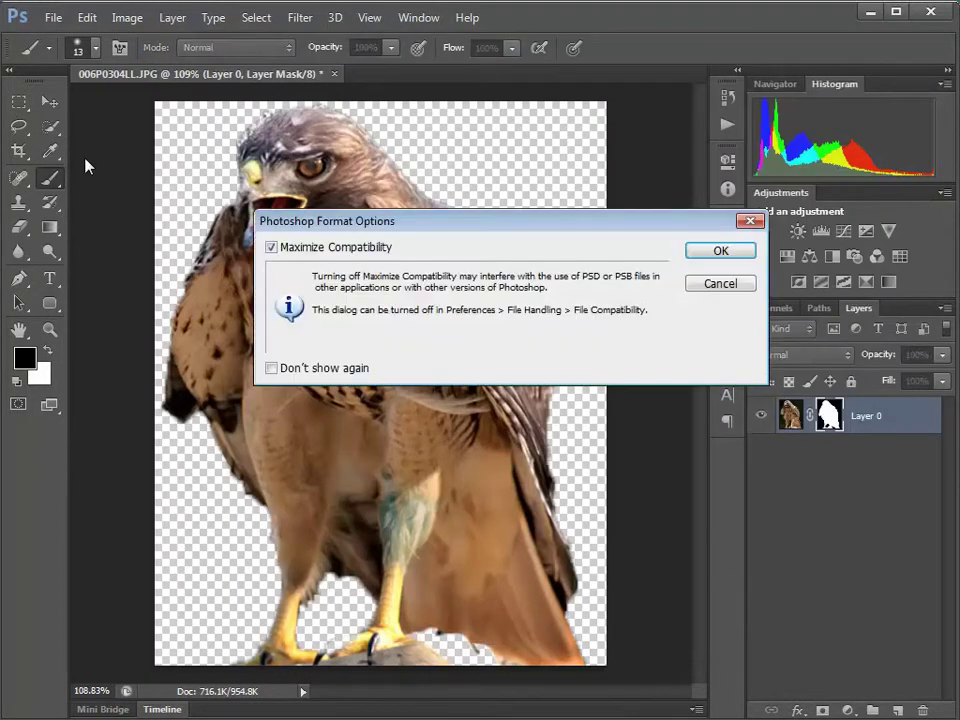
pyautogui.click(719, 252)
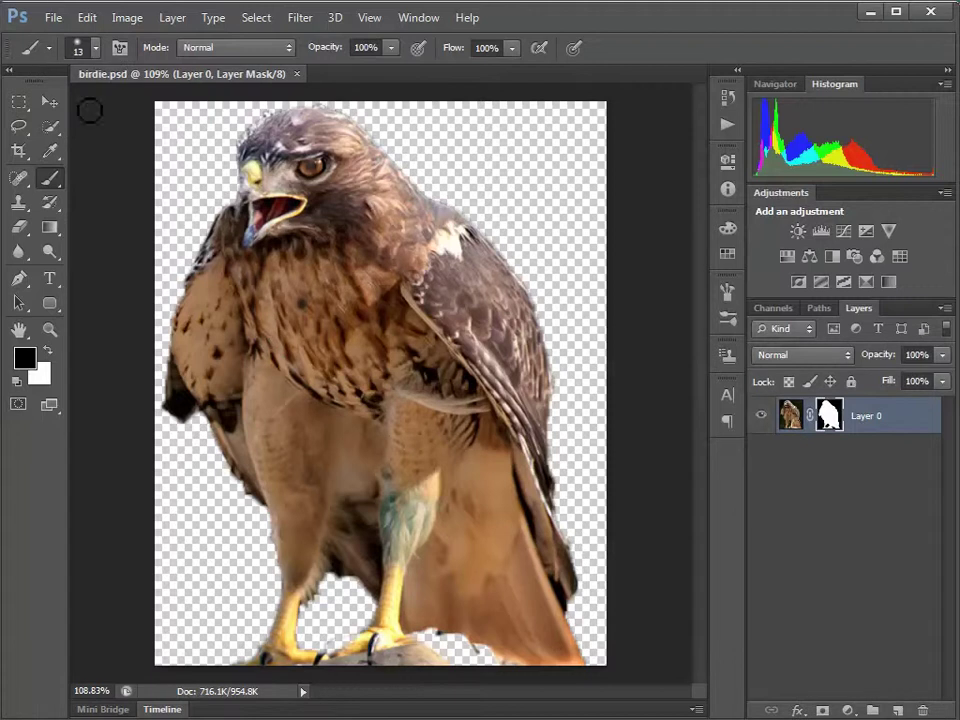
pyautogui.click(53, 22)
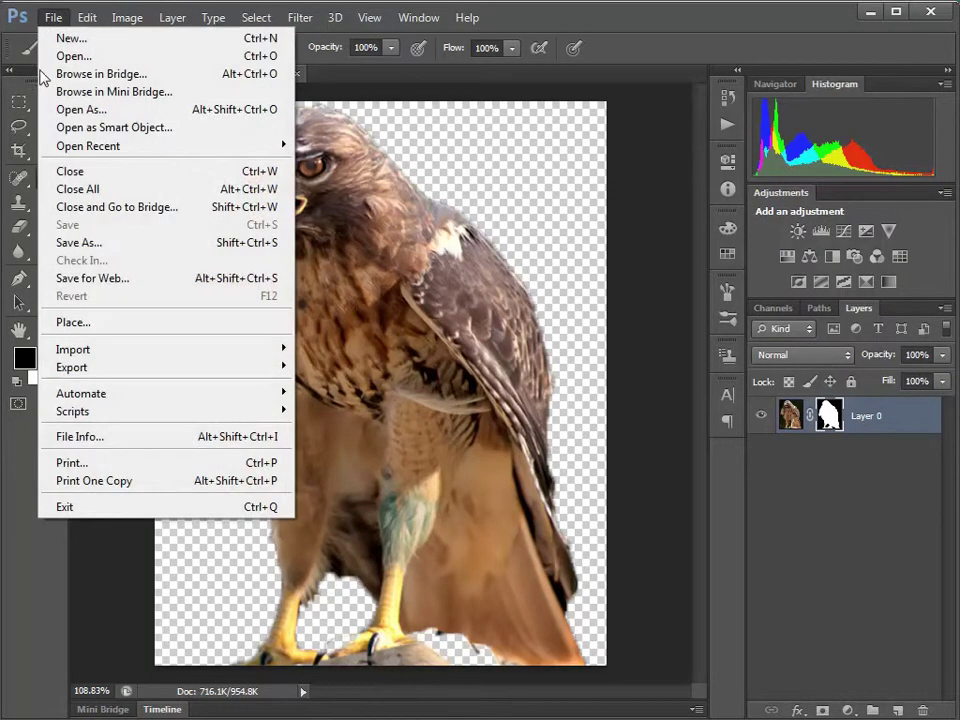
pyautogui.click(100, 244)
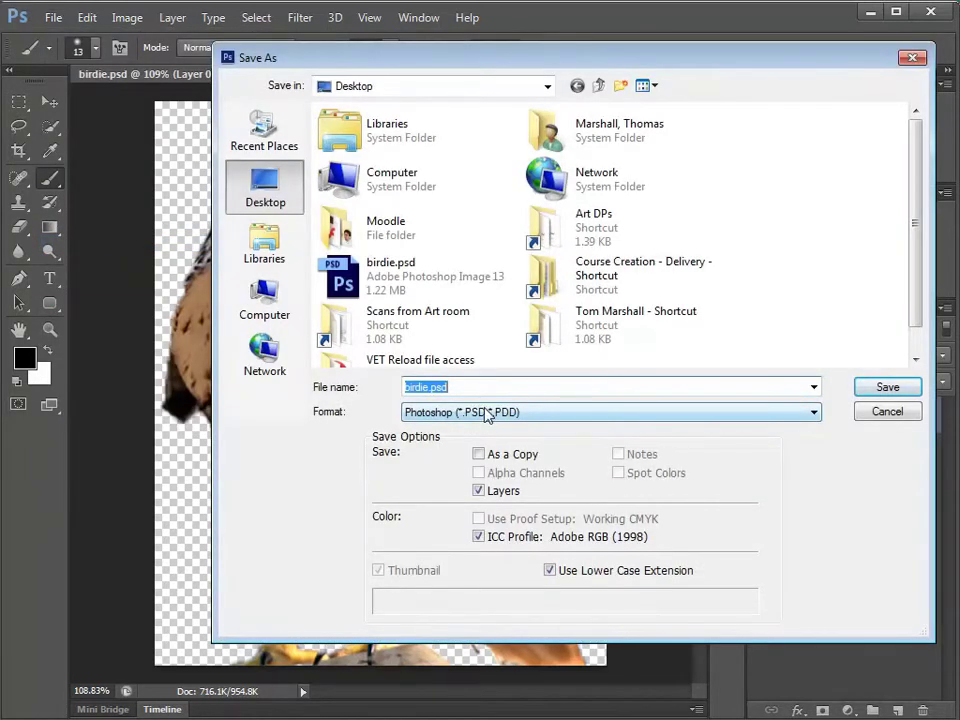
pyautogui.click(473, 418)
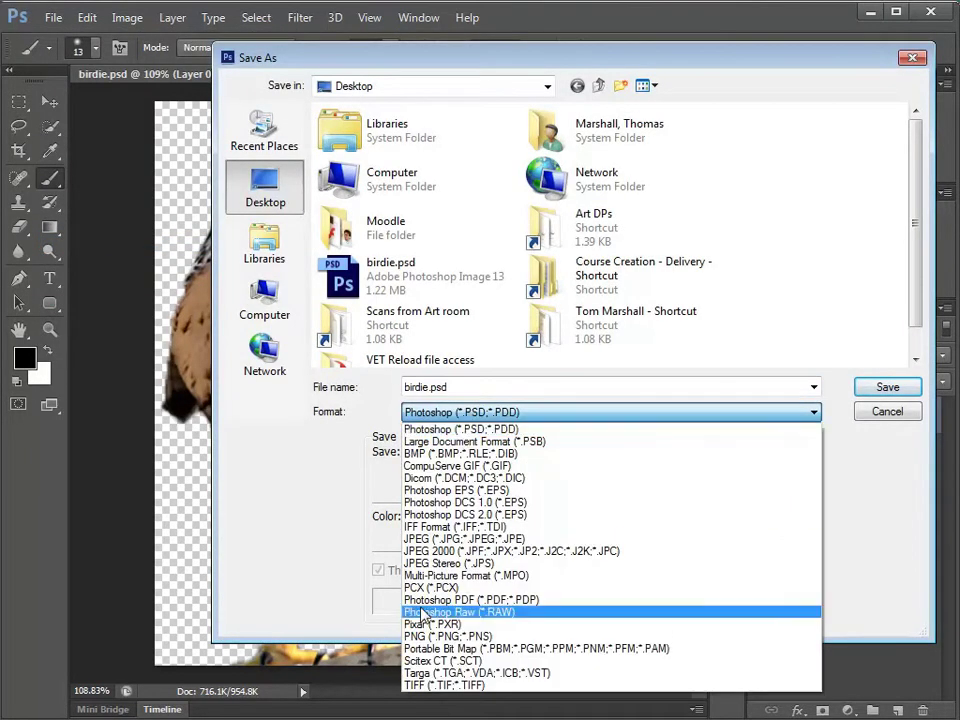
pyautogui.click(443, 540)
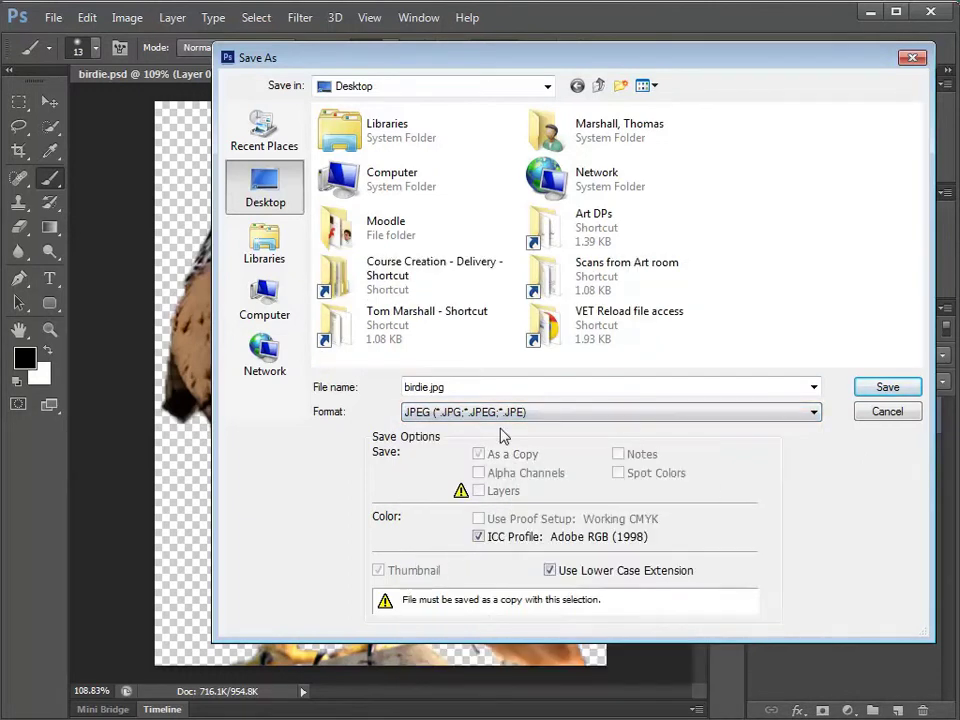
pyautogui.click(907, 389)
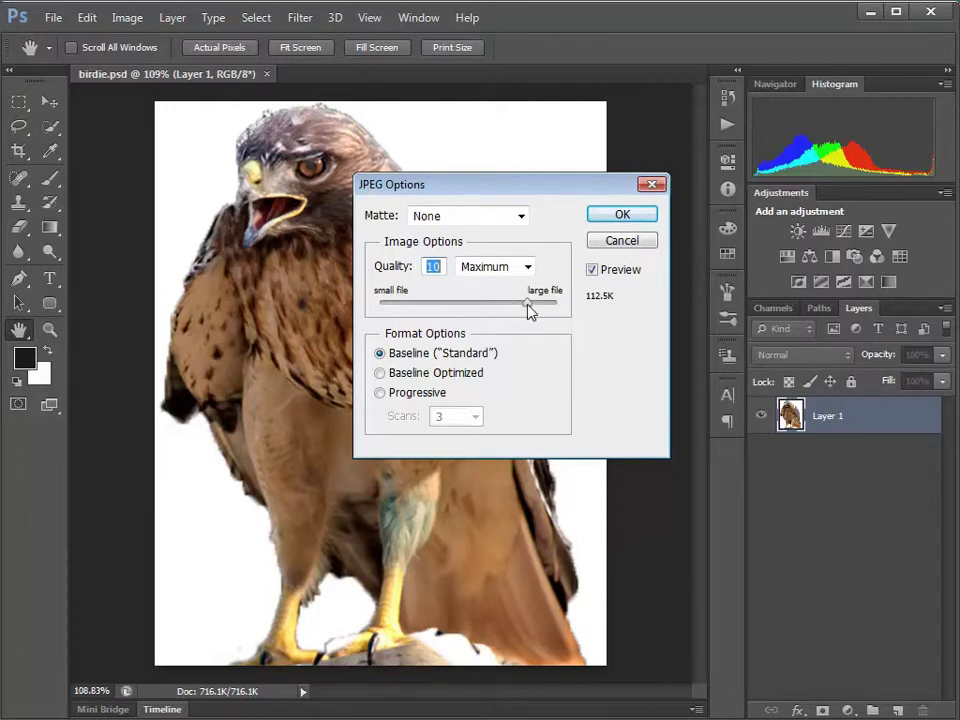
pyautogui.moveTo(529, 304)
pyautogui.mouseDown()
pyautogui.moveTo(427, 305)
pyautogui.moveTo(518, 319)
pyautogui.mouseUp()
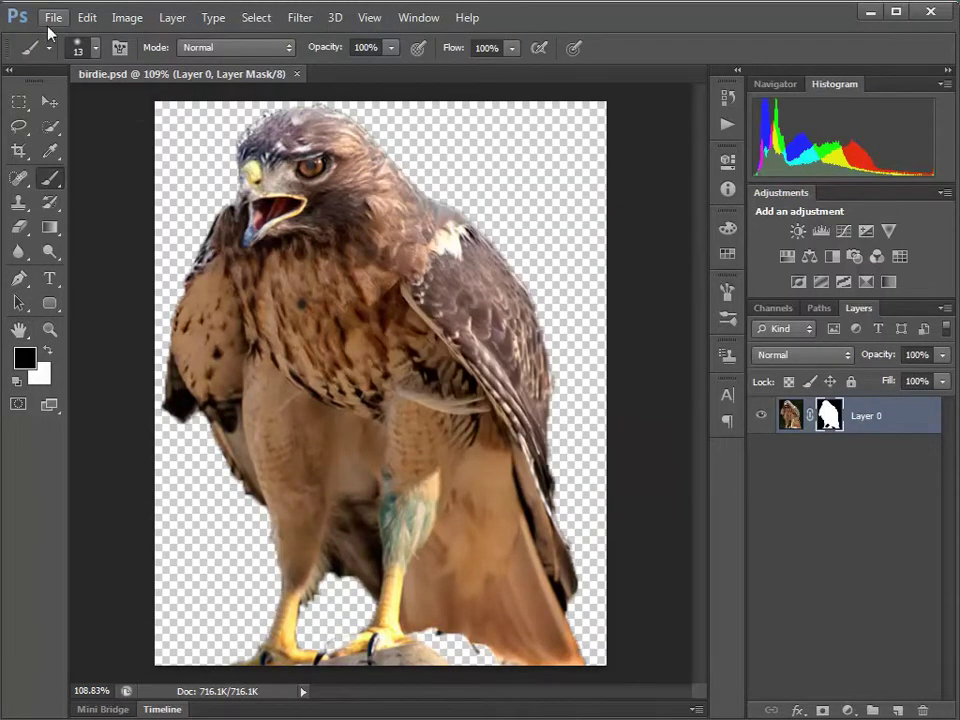
# Export the hawk for the web with the JPEG High preset at quality 60 and save it to the Desktop as birdie.jpg
pyautogui.click(50, 18)
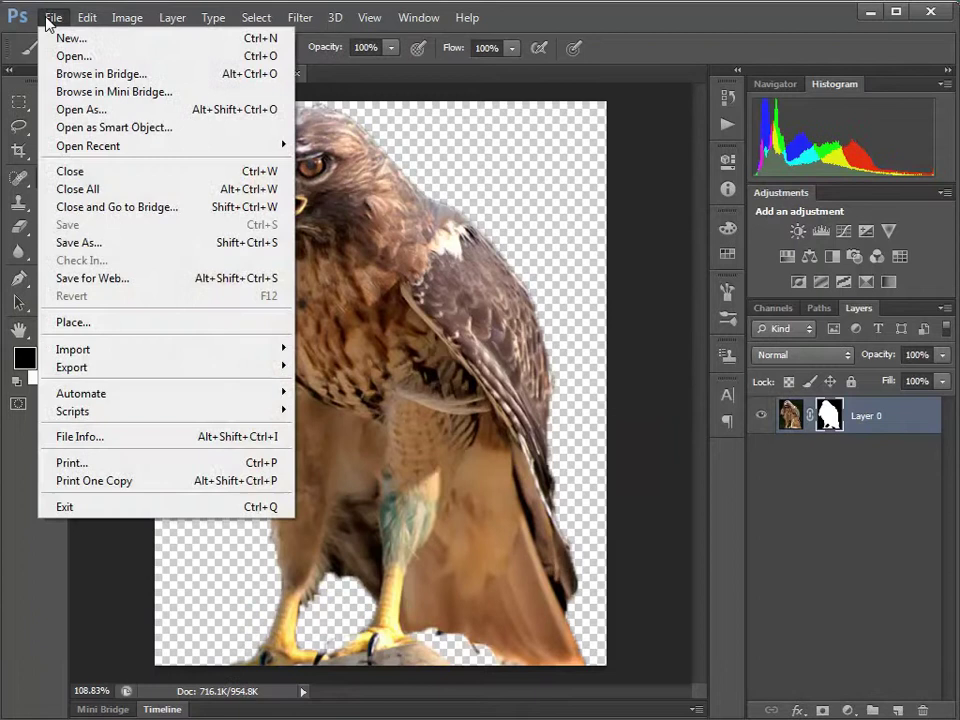
pyautogui.click(80, 278)
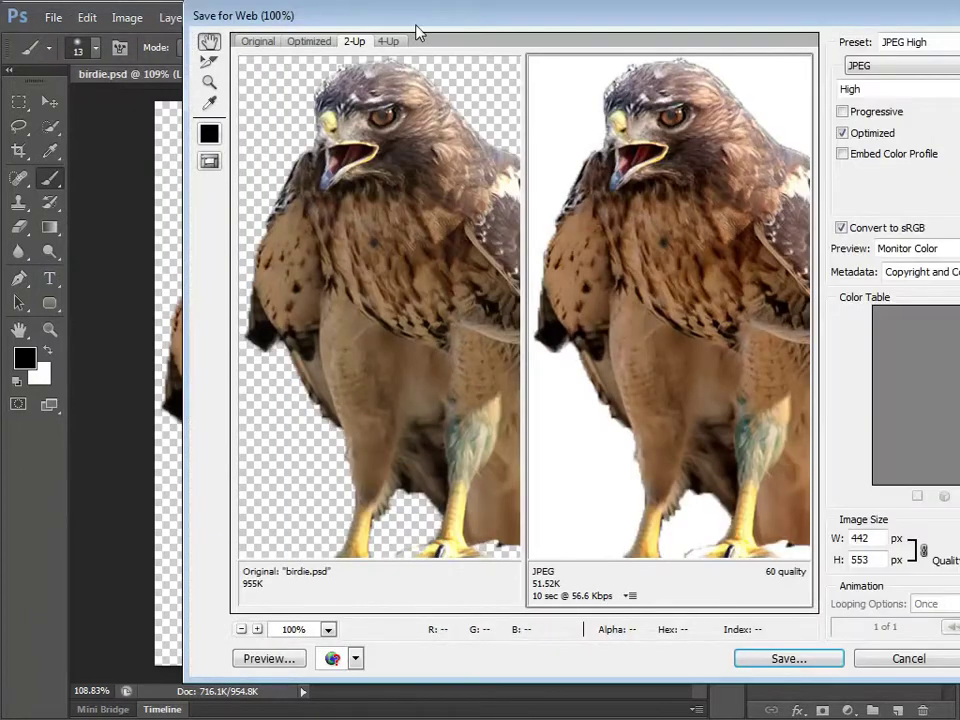
pyautogui.moveTo(463, 28); pyautogui.dragTo(293, 38)
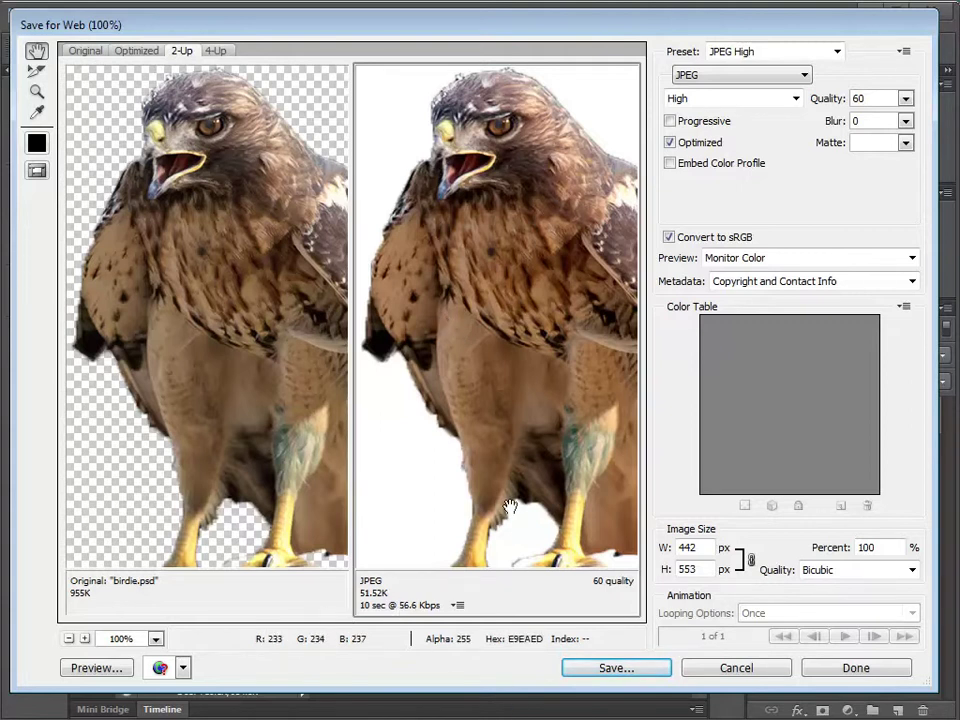
pyautogui.click(612, 668)
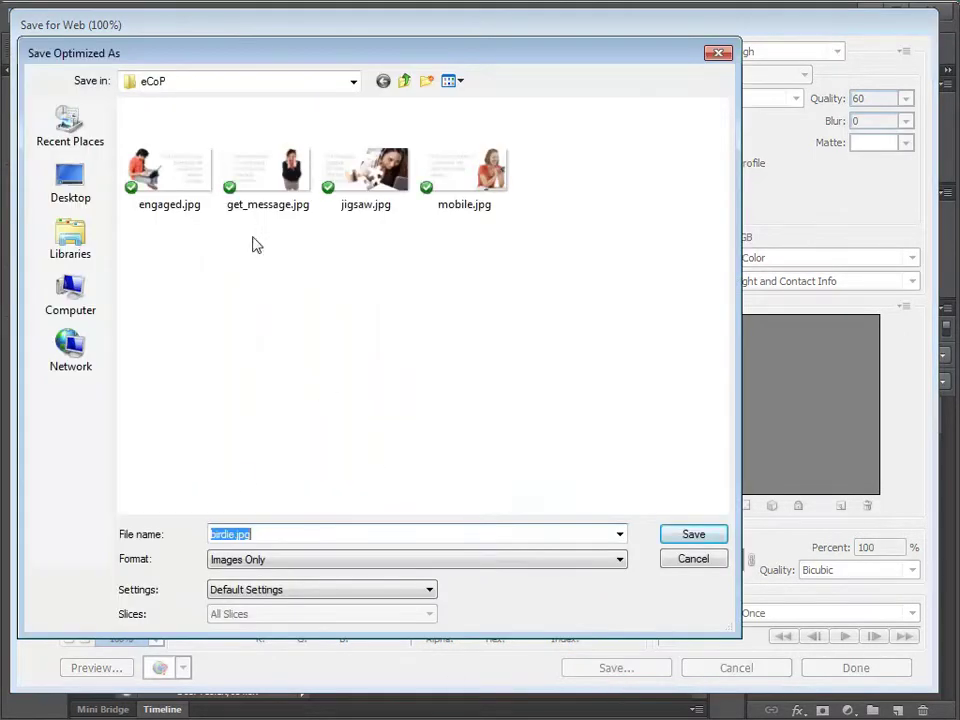
pyautogui.click(84, 170)
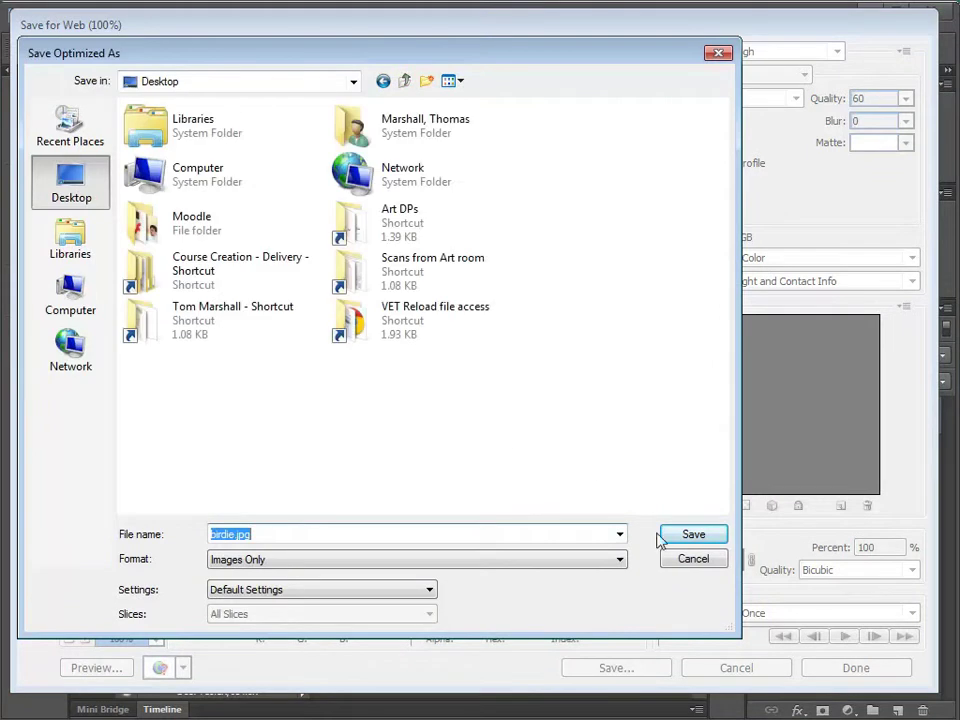
pyautogui.click(692, 536)
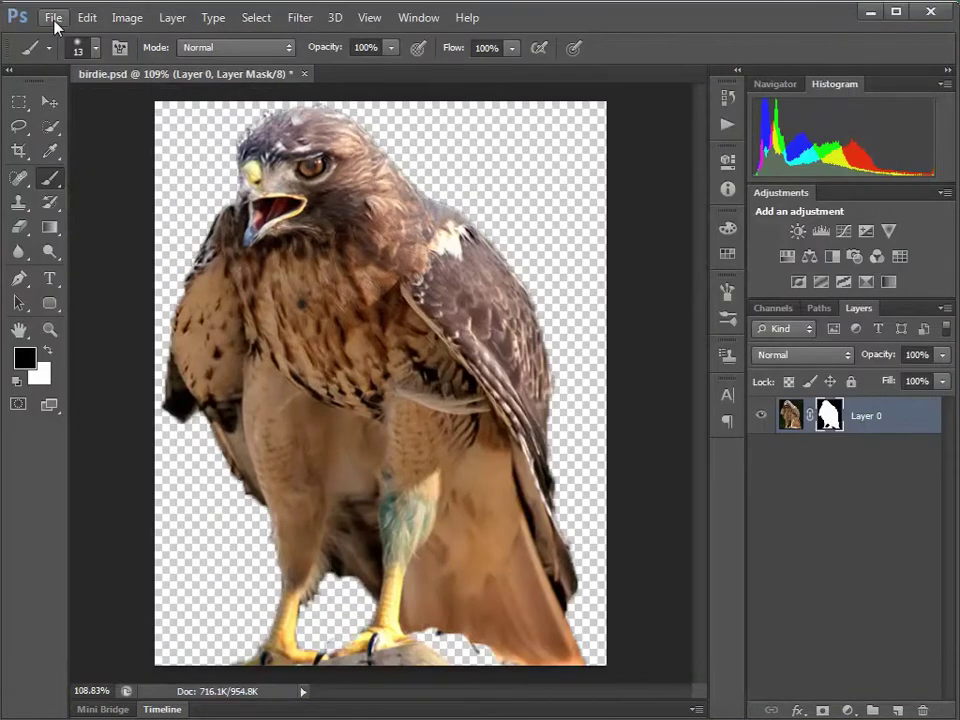
# Start another web export of the hawk and set its file format to GIF
pyautogui.click(53, 17)
pyautogui.click(68, 203)
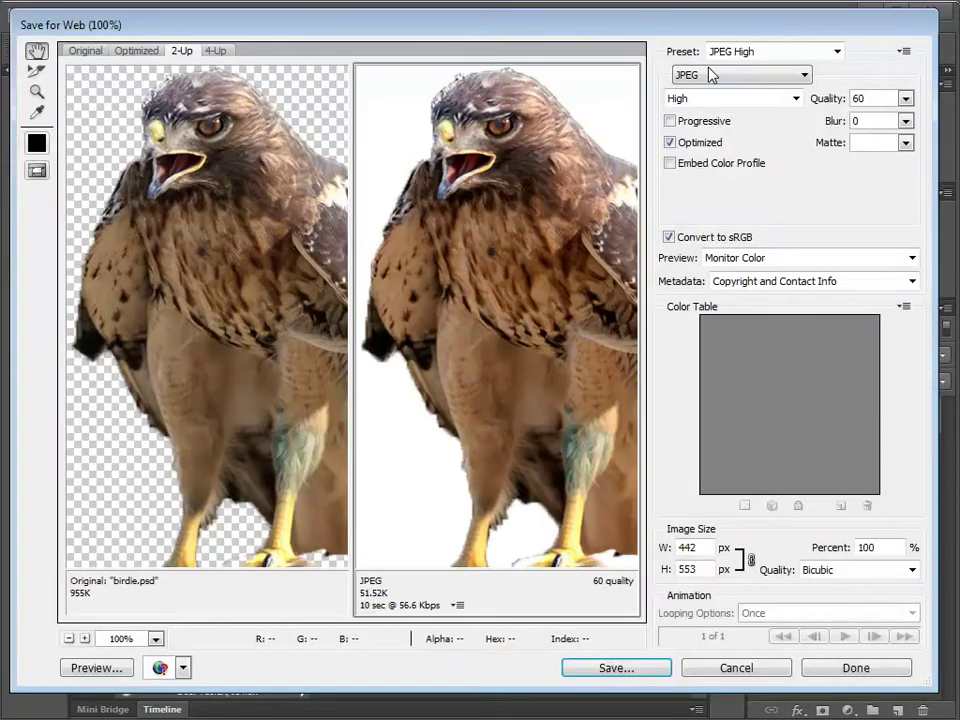
pyautogui.click(796, 78)
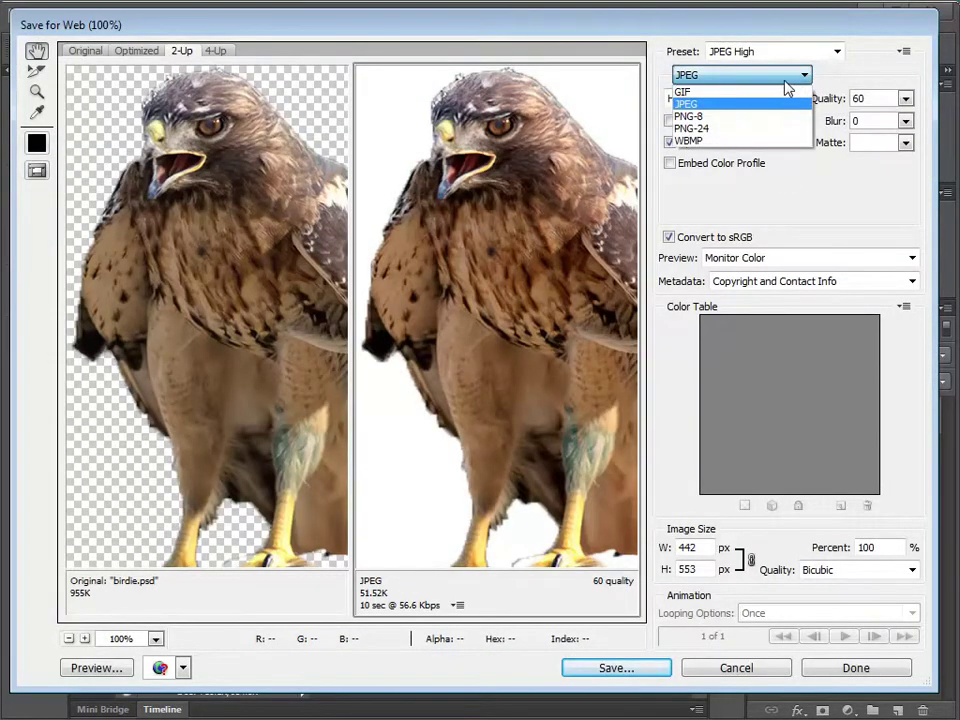
pyautogui.click(700, 91)
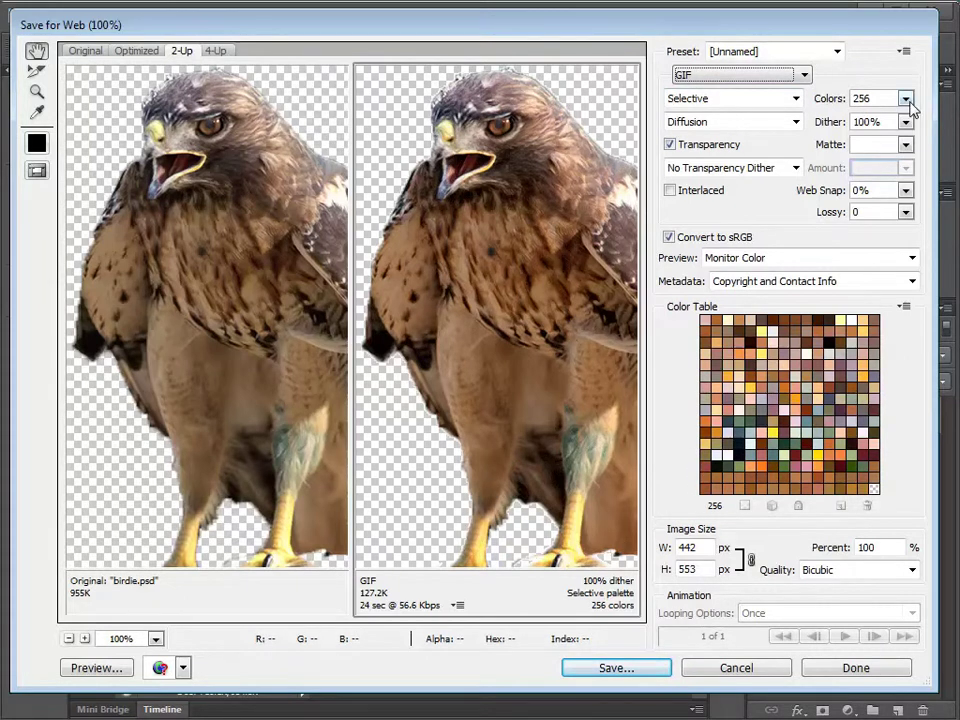
# Try reducing the GIF palette to 8 colors and to 16 colors in the export preview
pyautogui.click(905, 99)
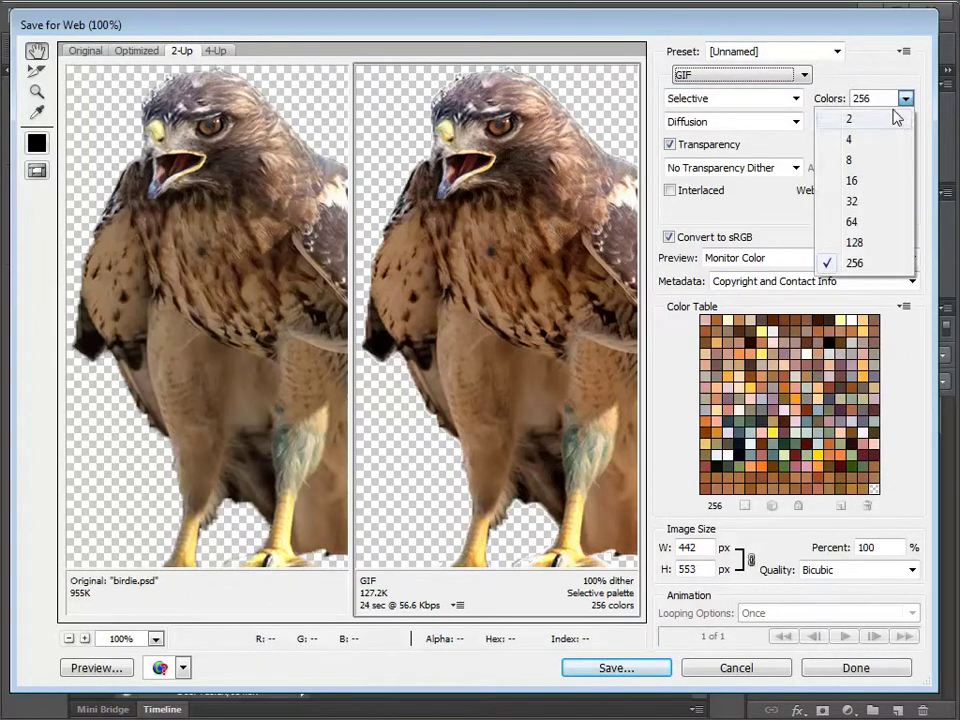
pyautogui.click(852, 161)
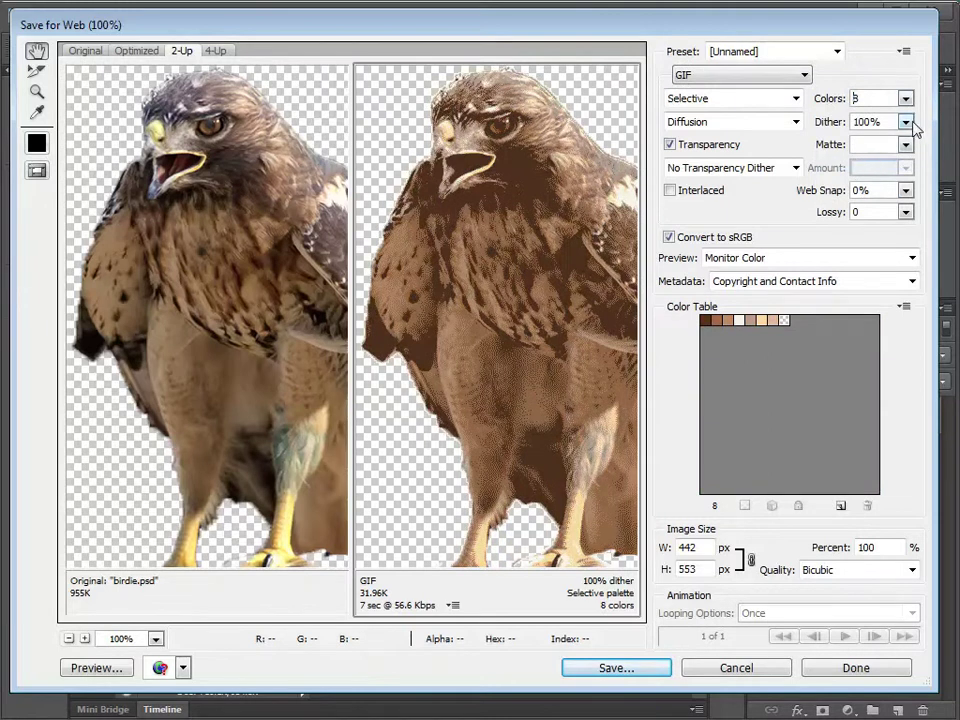
pyautogui.click(905, 98)
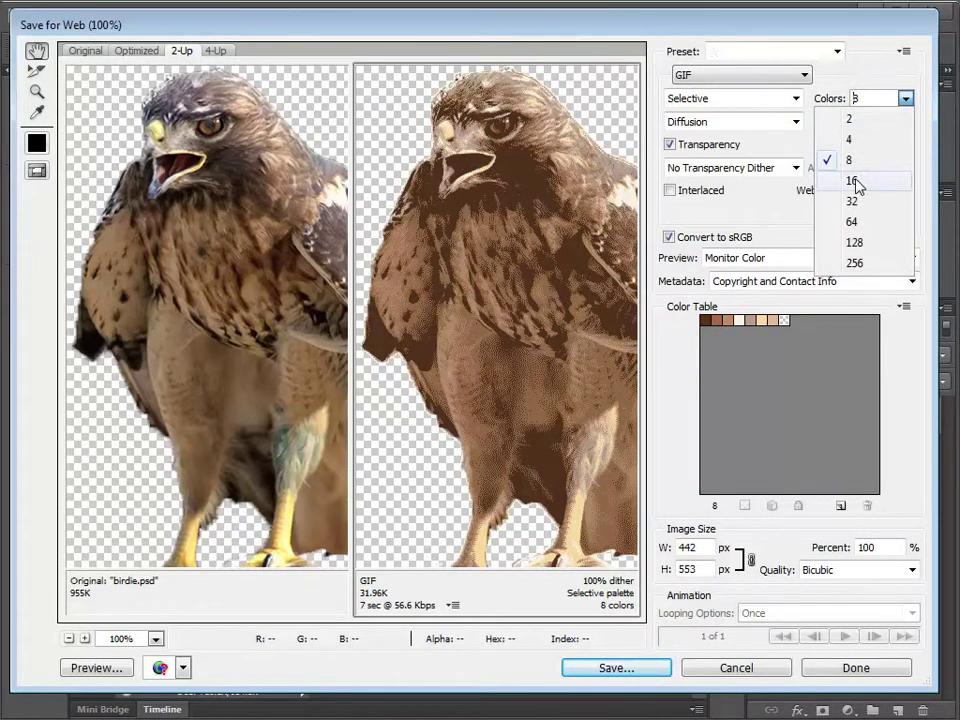
pyautogui.click(858, 183)
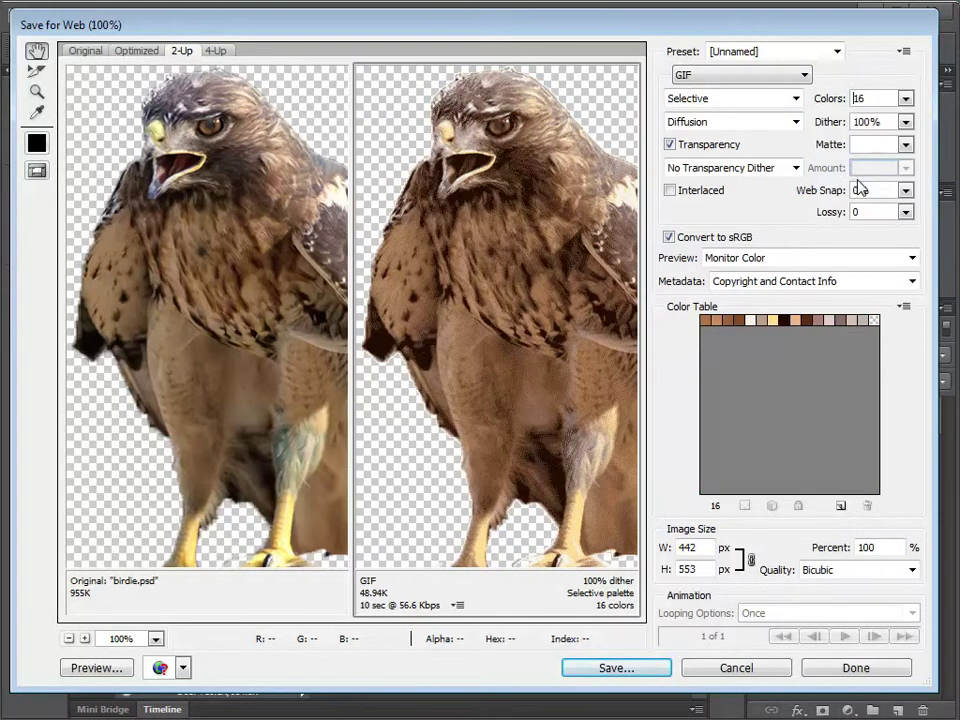
# Set the GIF palette to 256 colors and save the export to the Desktop as birdie.gif
pyautogui.click(905, 98)
pyautogui.click(856, 263)
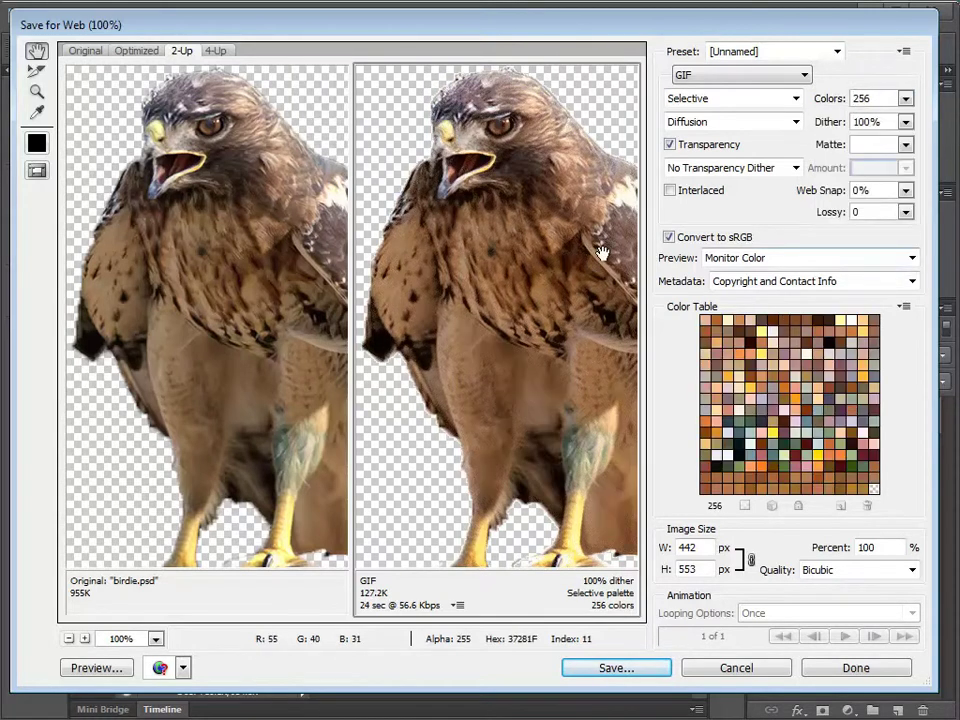
pyautogui.click(618, 670)
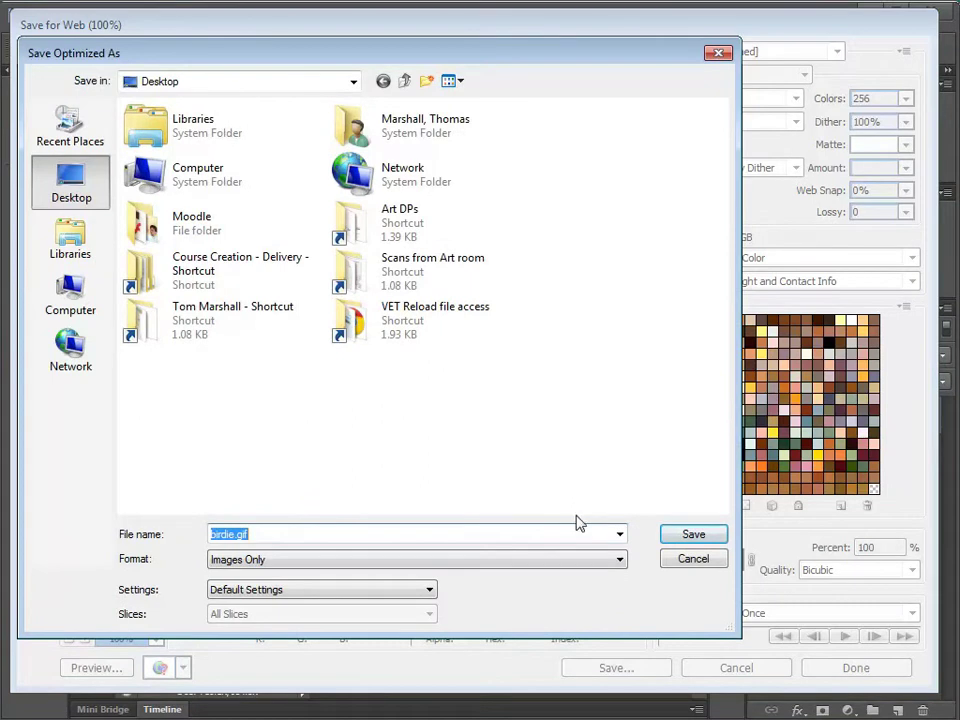
pyautogui.click(688, 540)
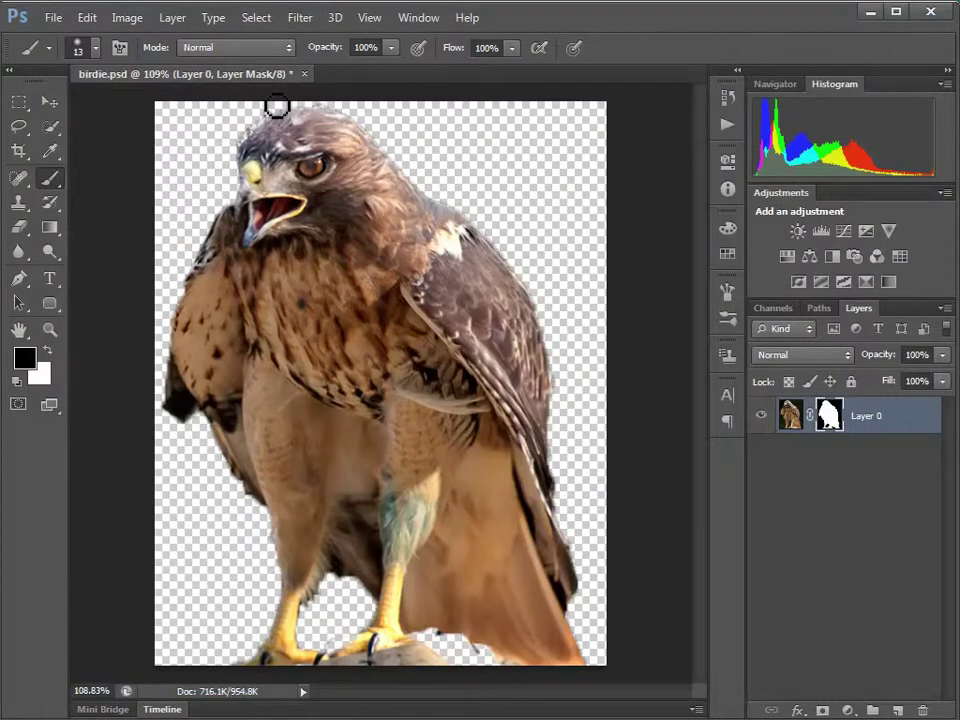
# Export the hawk for the web once more as a PNG-24 file with transparency
pyautogui.click(52, 17)
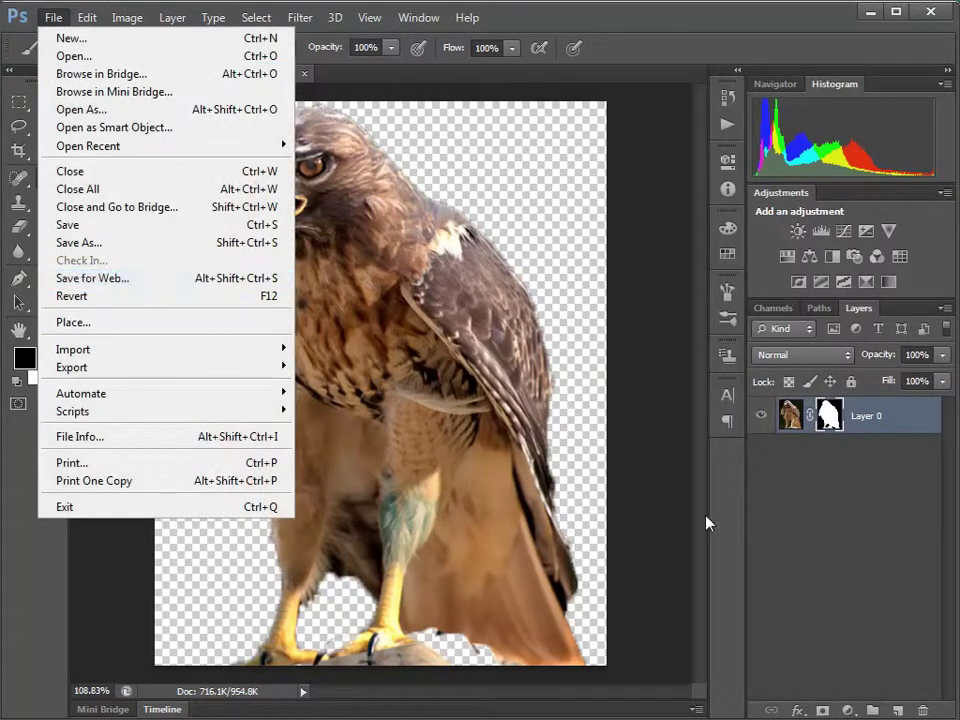
pyautogui.hotkey('ctrl', 'alt', 'shift', 's')
pyautogui.click(797, 78)
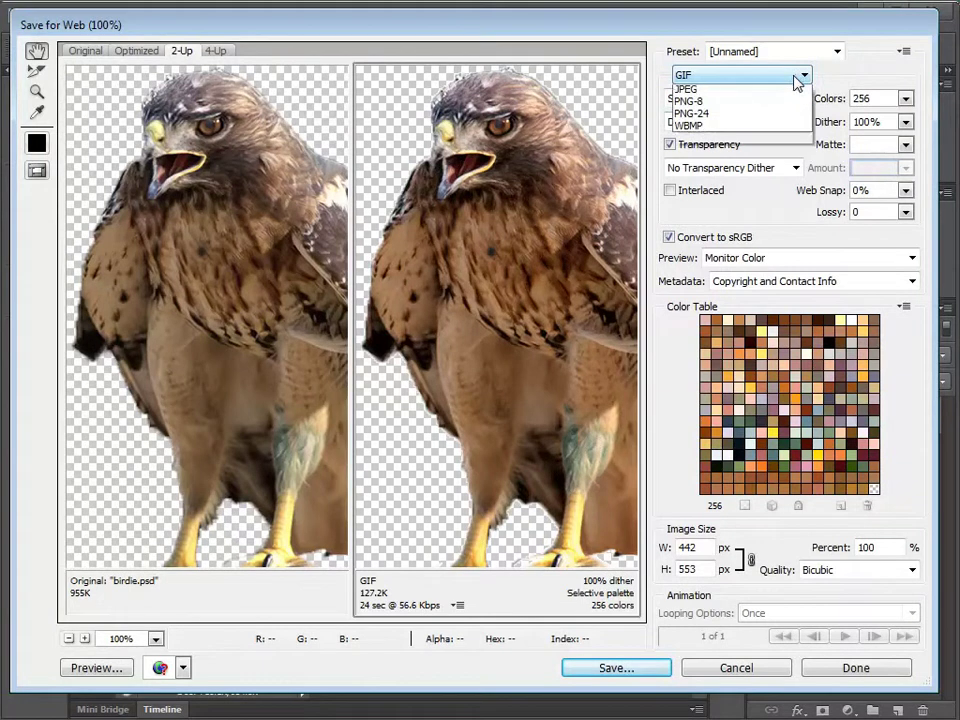
pyautogui.click(701, 131)
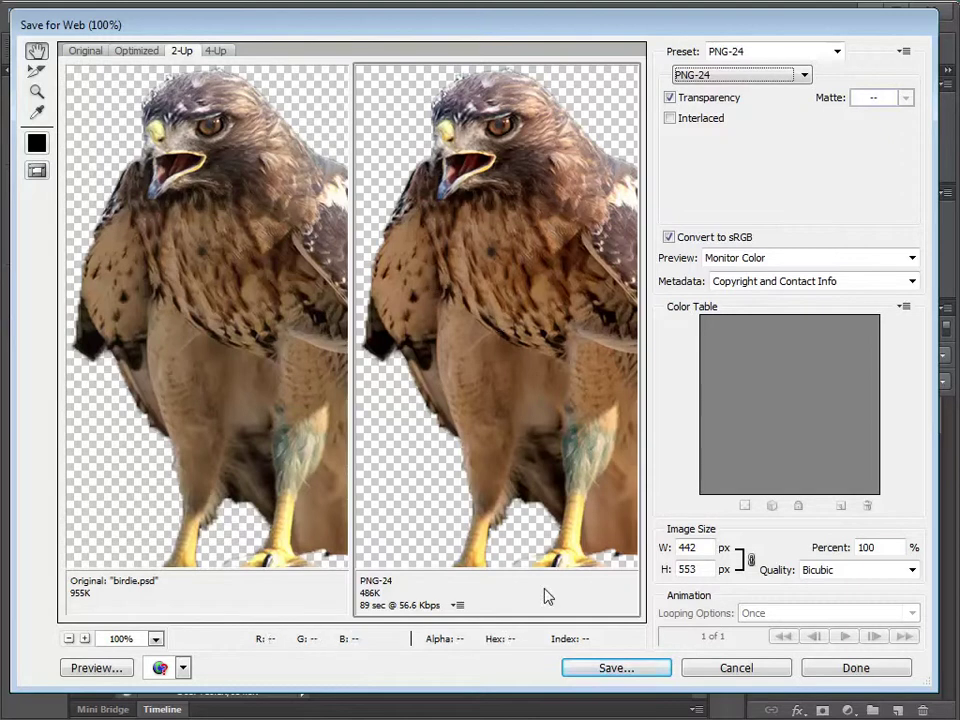
pyautogui.click(605, 679)
pyautogui.click(716, 536)
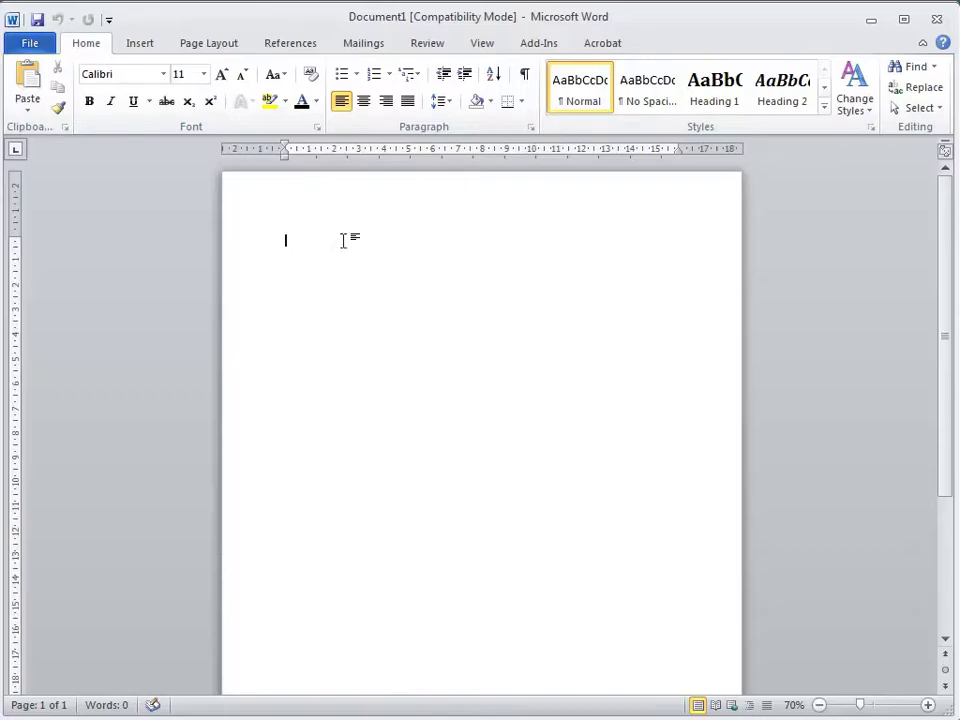
# Switch to the blank Microsoft Word document and set its page color to a light blue theme color
pyautogui.click(209, 45)
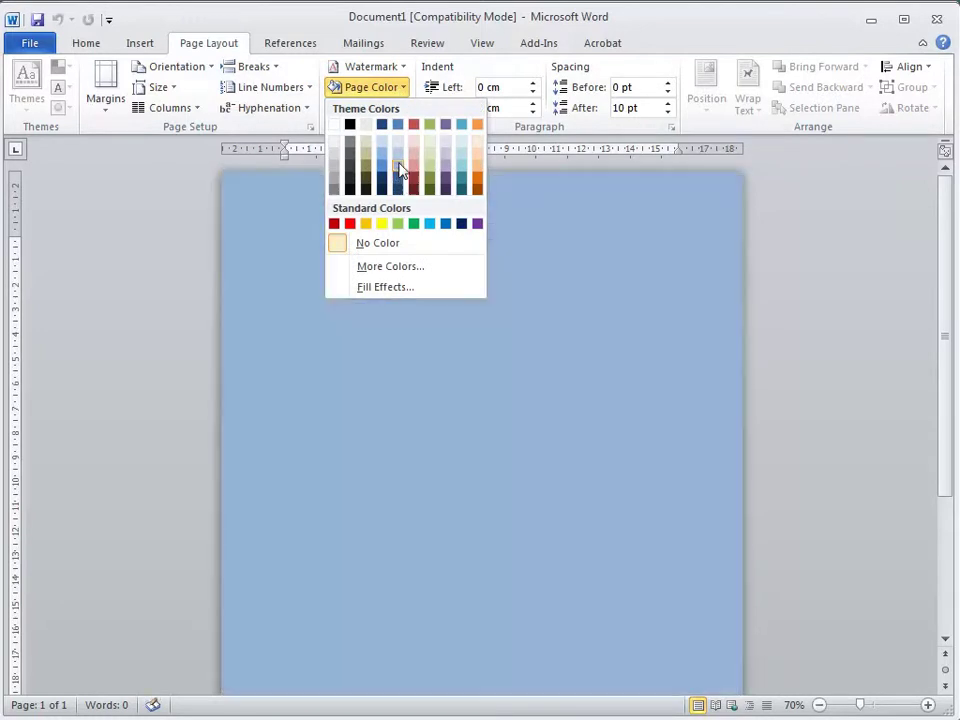
pyautogui.click(399, 168)
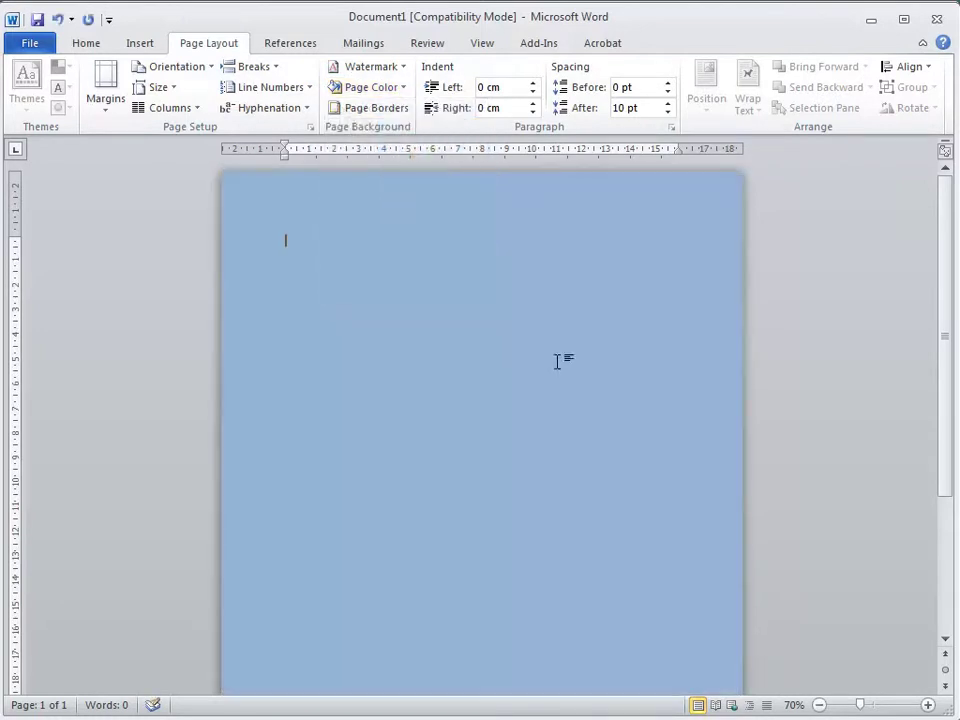
# Insert birdie.jpg from the Desktop into the document and shrink it to about 9.74 cm high by 7.77 cm wide
pyautogui.click(140, 43)
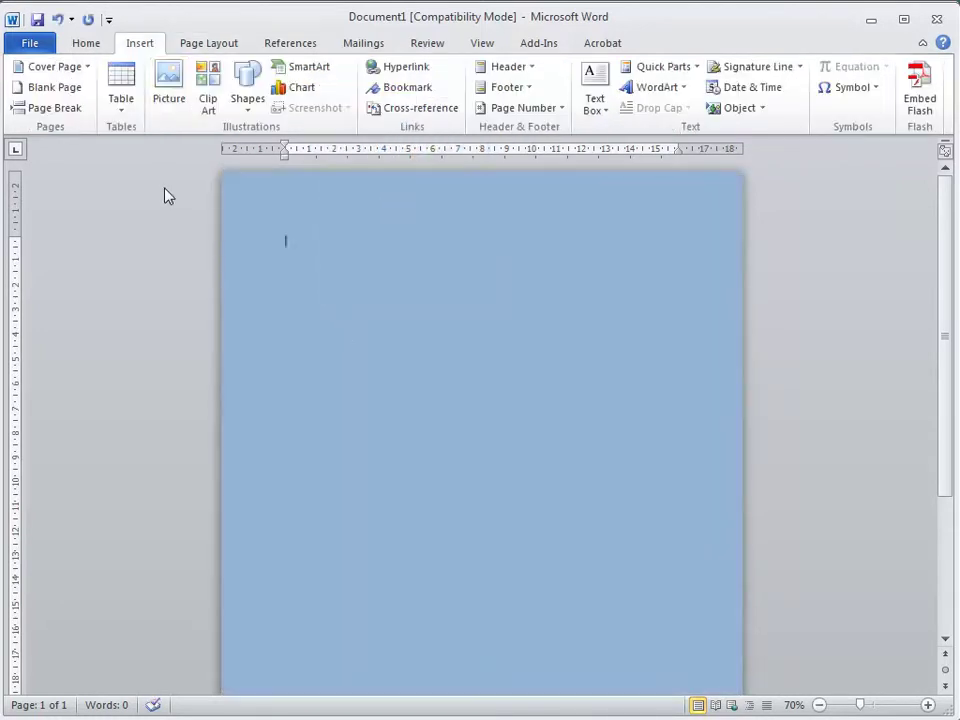
pyautogui.click(168, 96)
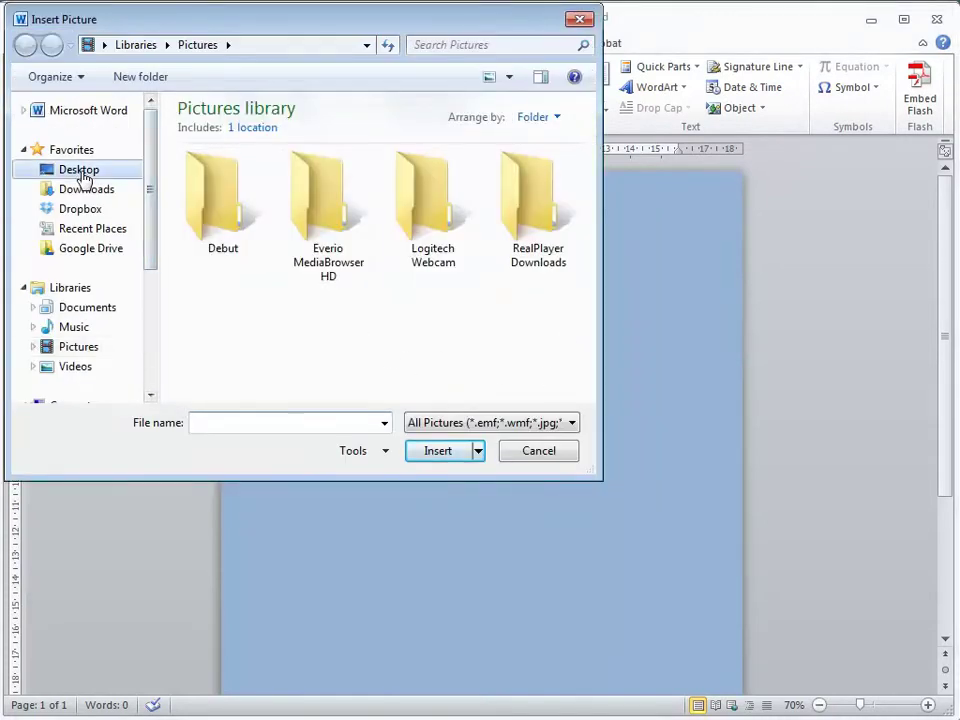
pyautogui.click(80, 170)
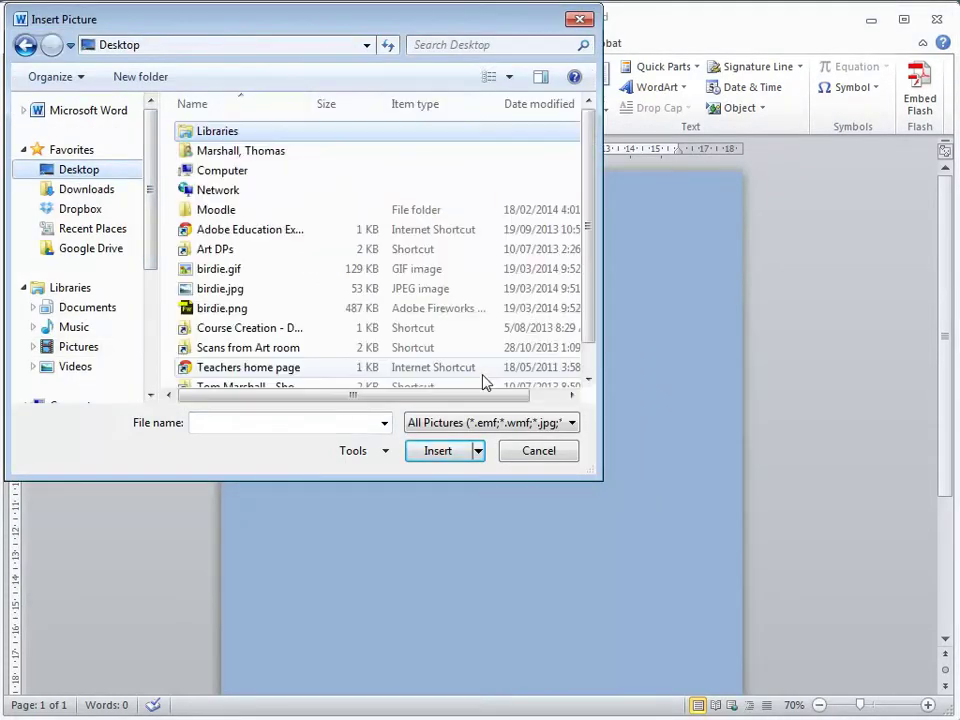
pyautogui.doubleClick(193, 292)
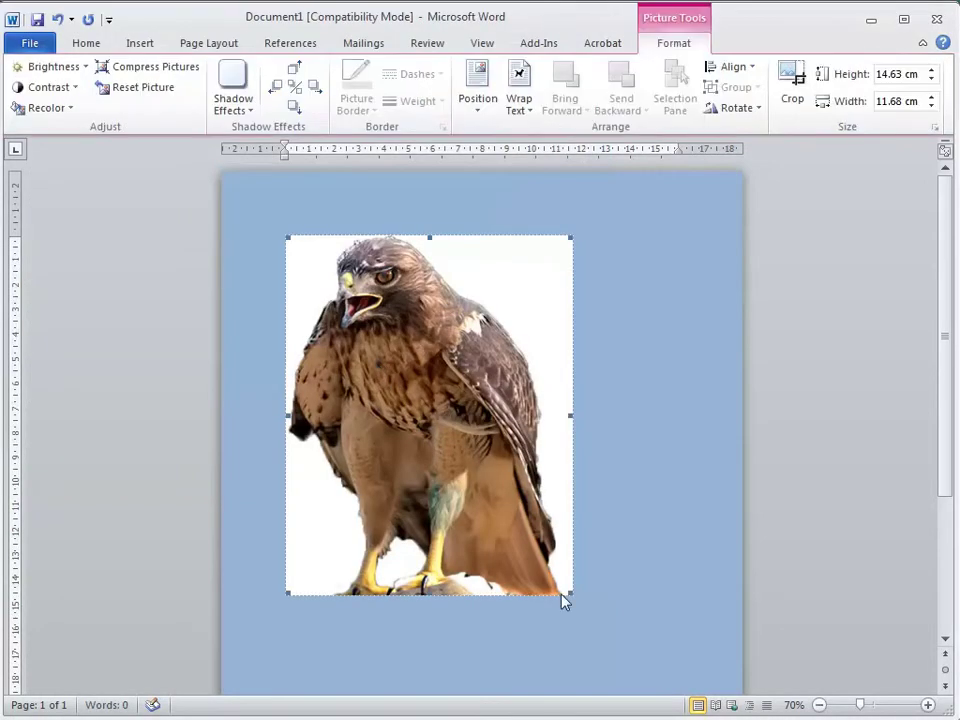
pyautogui.click(452, 513)
pyautogui.moveTo(570, 596); pyautogui.dragTo(452, 478)
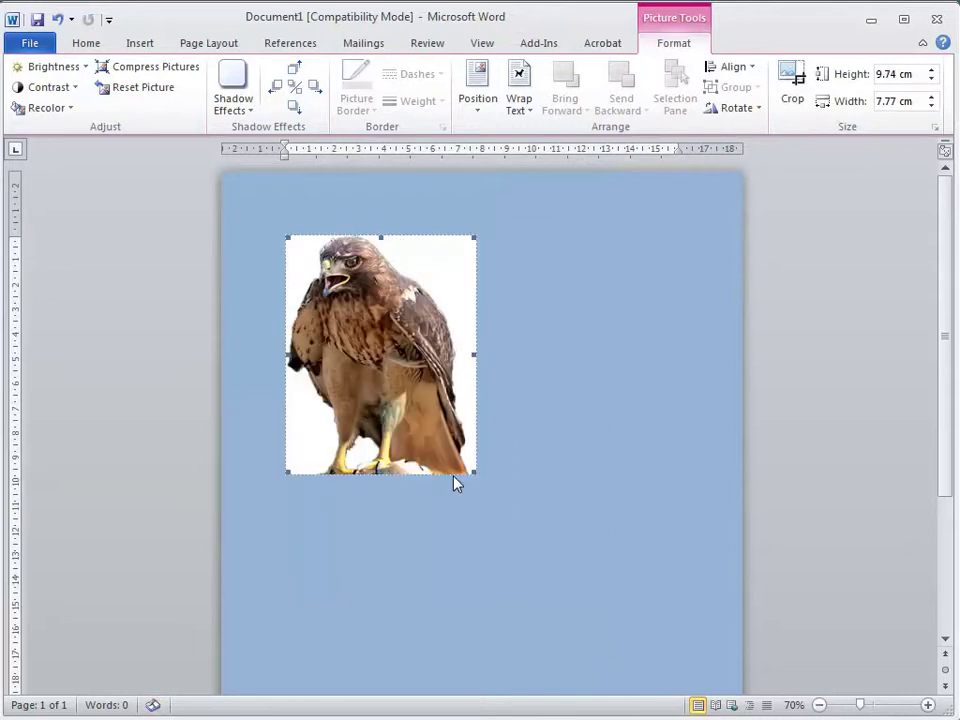
# Try placing birdie.gif after the JPEG hawk, shrunk to about 9.06 cm high by 7.24 cm wide, and undo its insertion
pyautogui.click(521, 462)
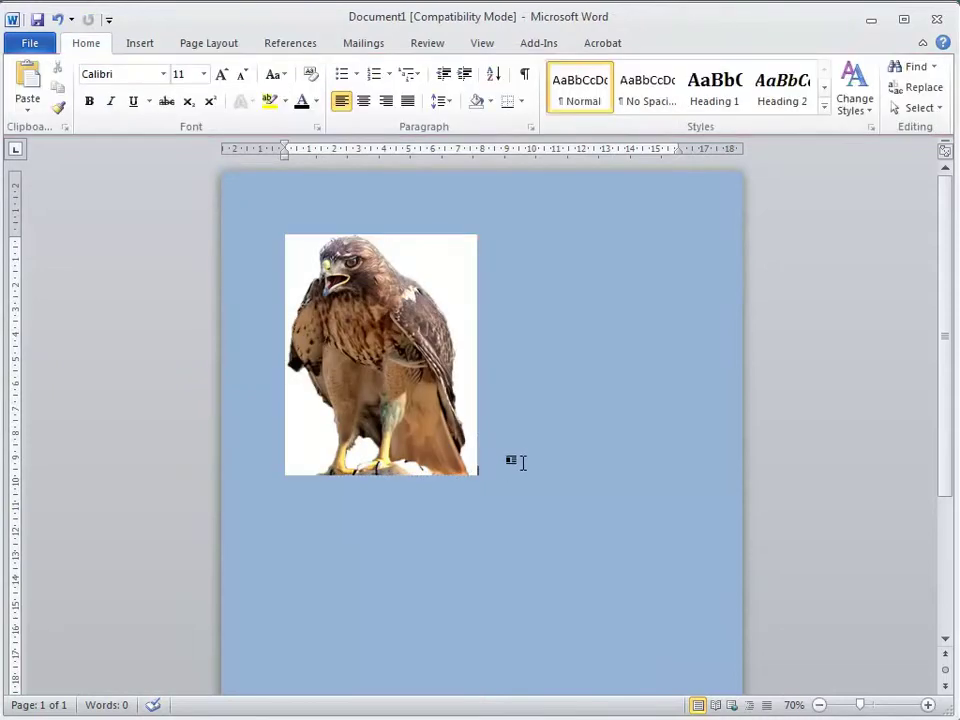
pyautogui.click(140, 46)
pyautogui.click(172, 86)
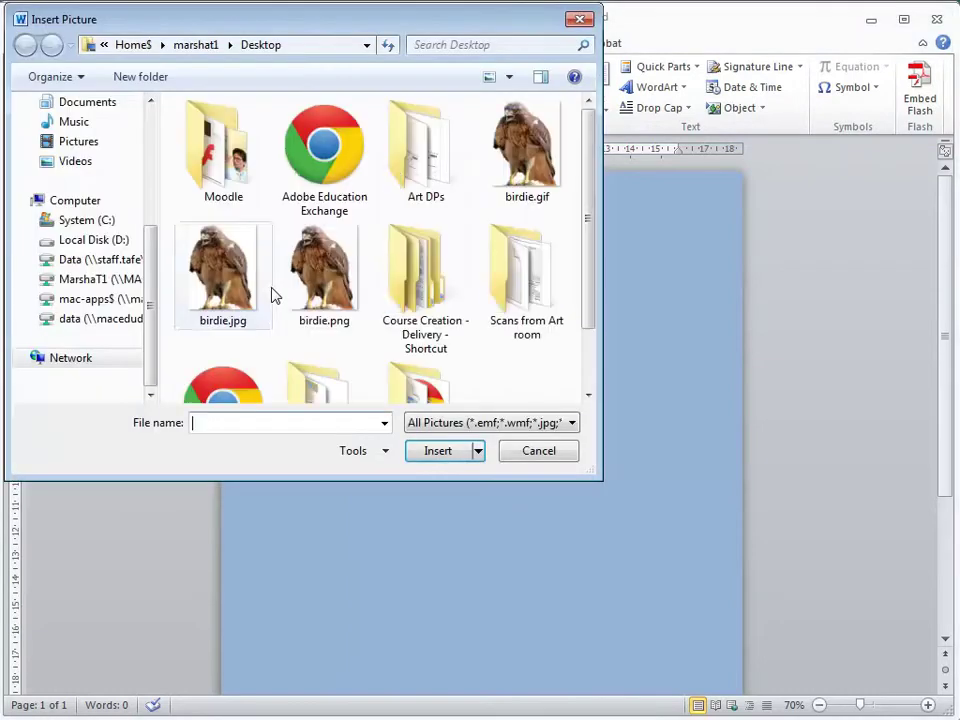
pyautogui.click(526, 170)
pyautogui.doubleClick(526, 170)
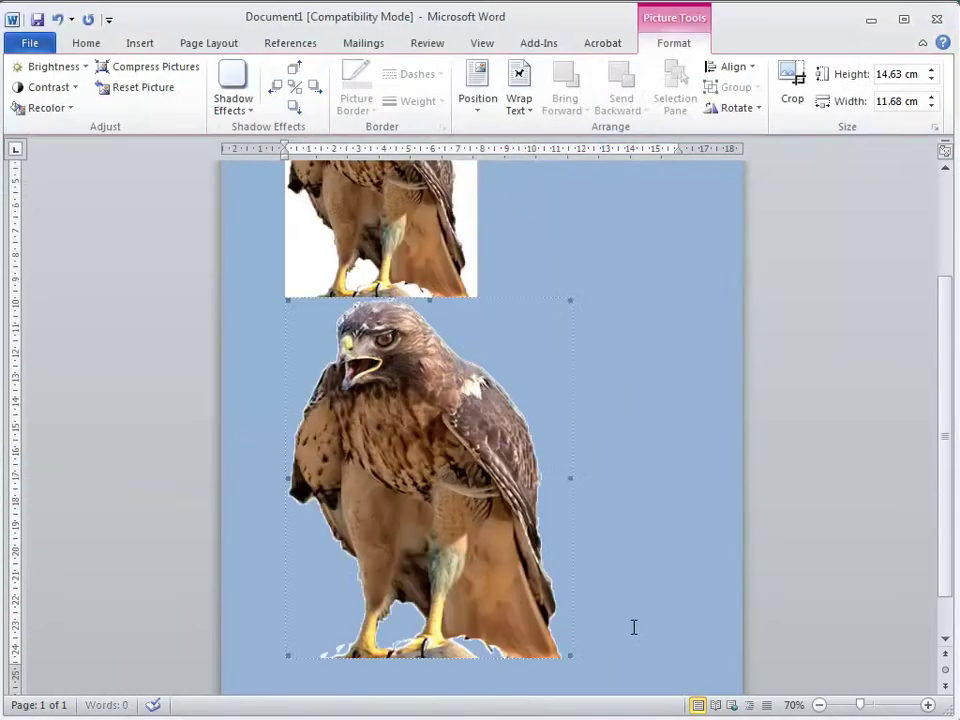
pyautogui.moveTo(570, 657); pyautogui.dragTo(452, 521)
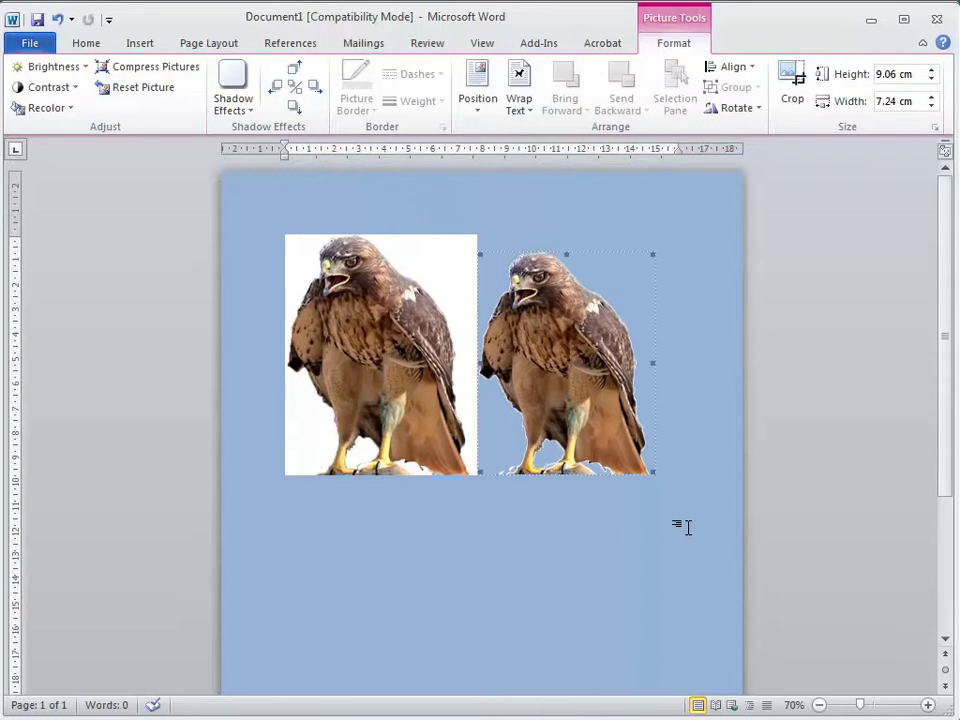
pyautogui.hotkey('ctrl', 'z')
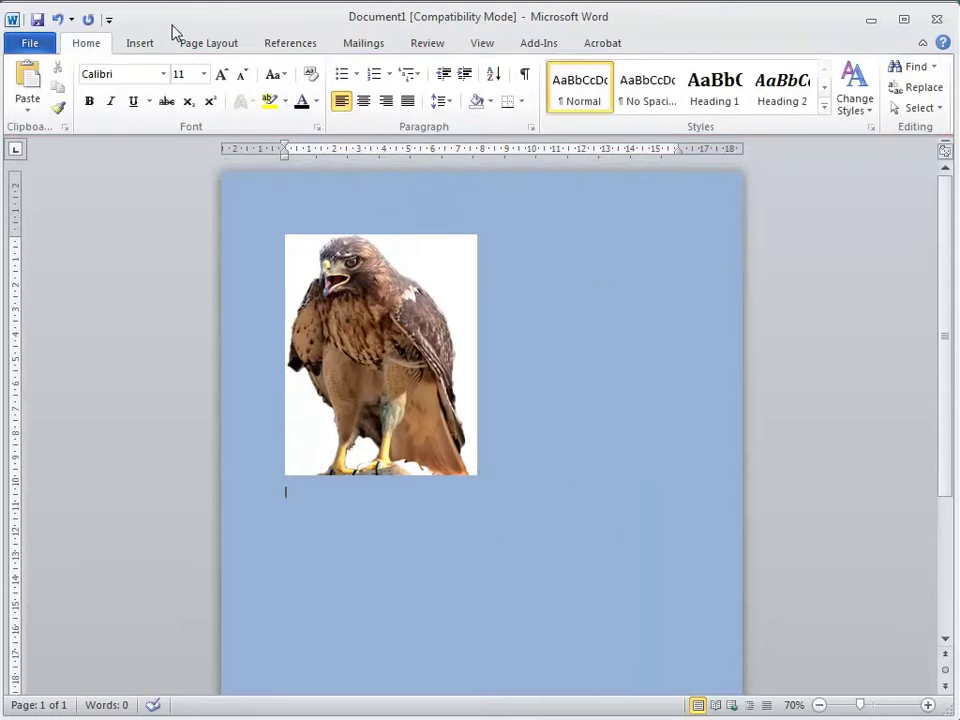
# Insert birdie.png from the Desktop on the line below the JPEG hawk
pyautogui.click(139, 44)
pyautogui.click(167, 88)
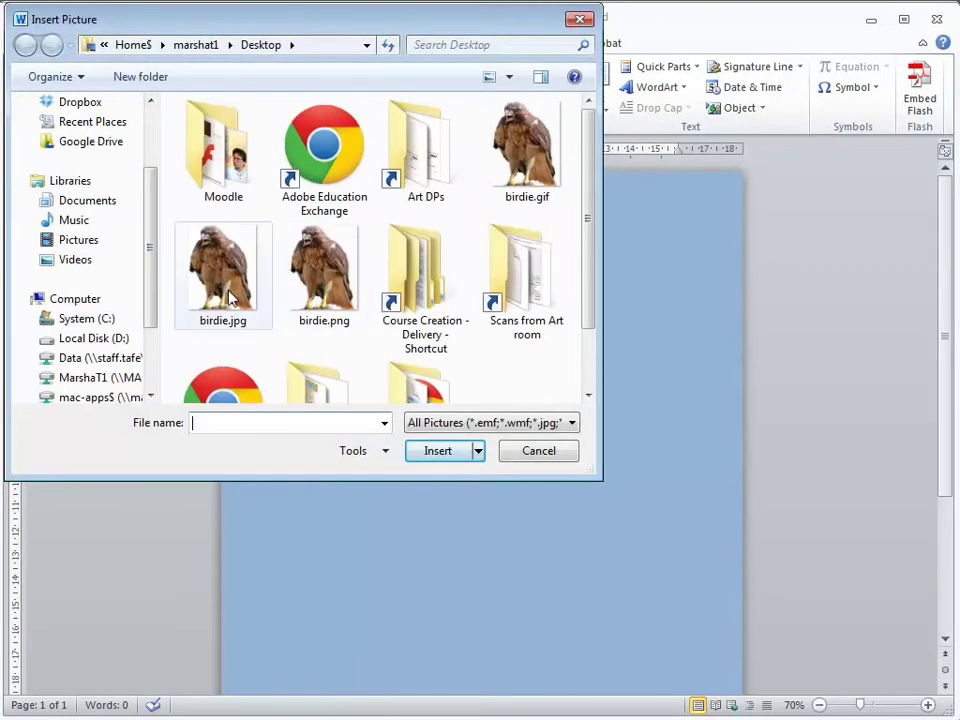
pyautogui.doubleClick(322, 275)
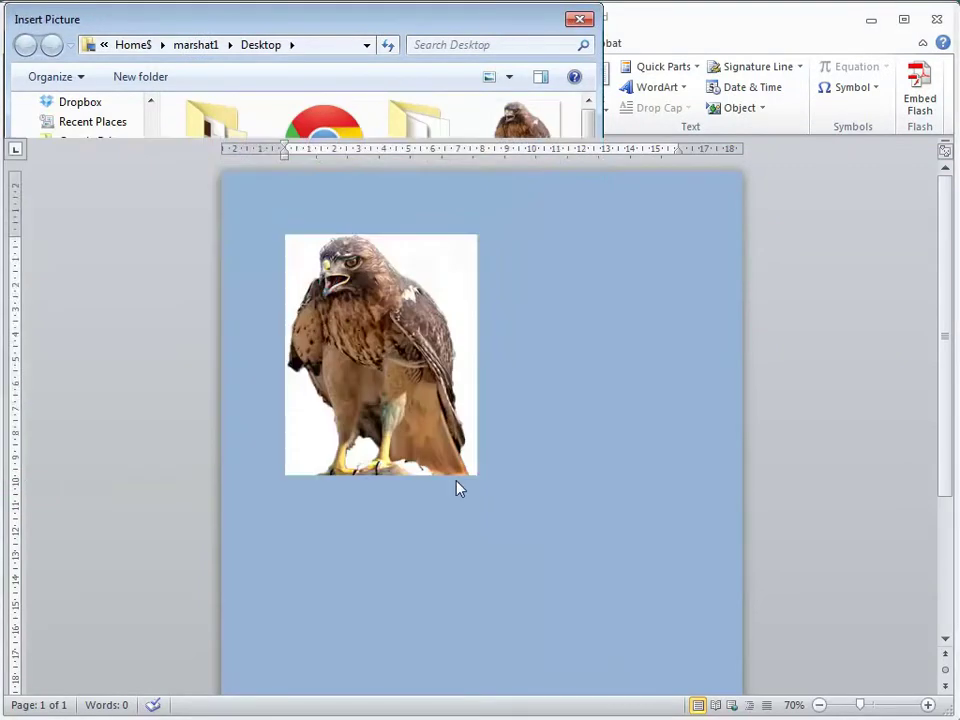
# Try shrinking the PNG hawk to about 11.18 cm high by 8.91 cm wide, compare it with the JPEG, and undo the resize
pyautogui.moveTo(570, 657); pyautogui.dragTo(490, 578)
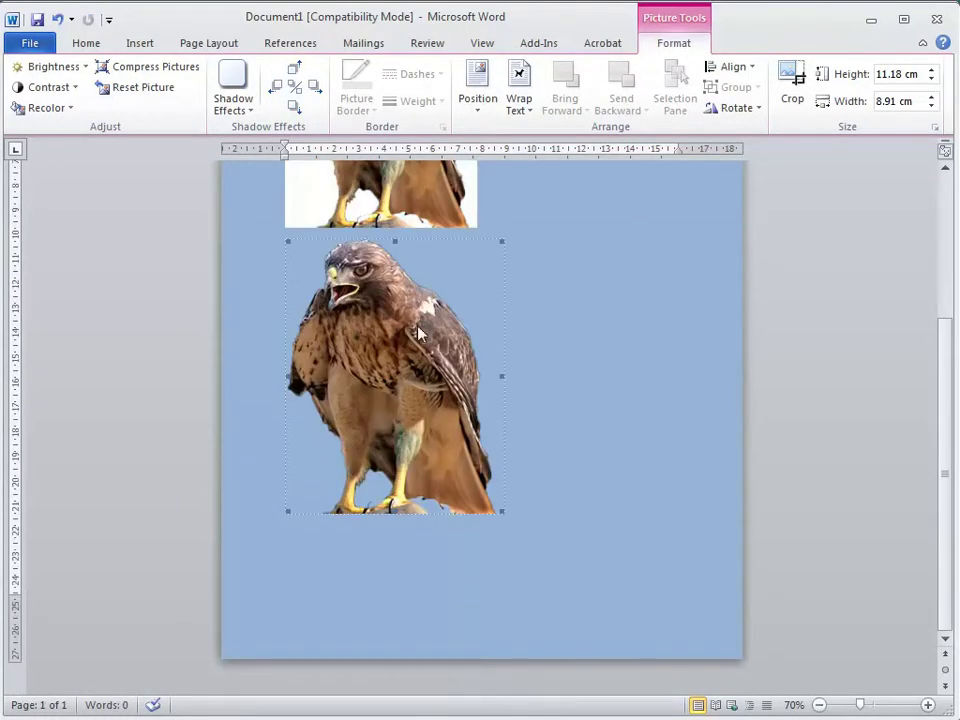
pyautogui.scroll(3, 478, 375)
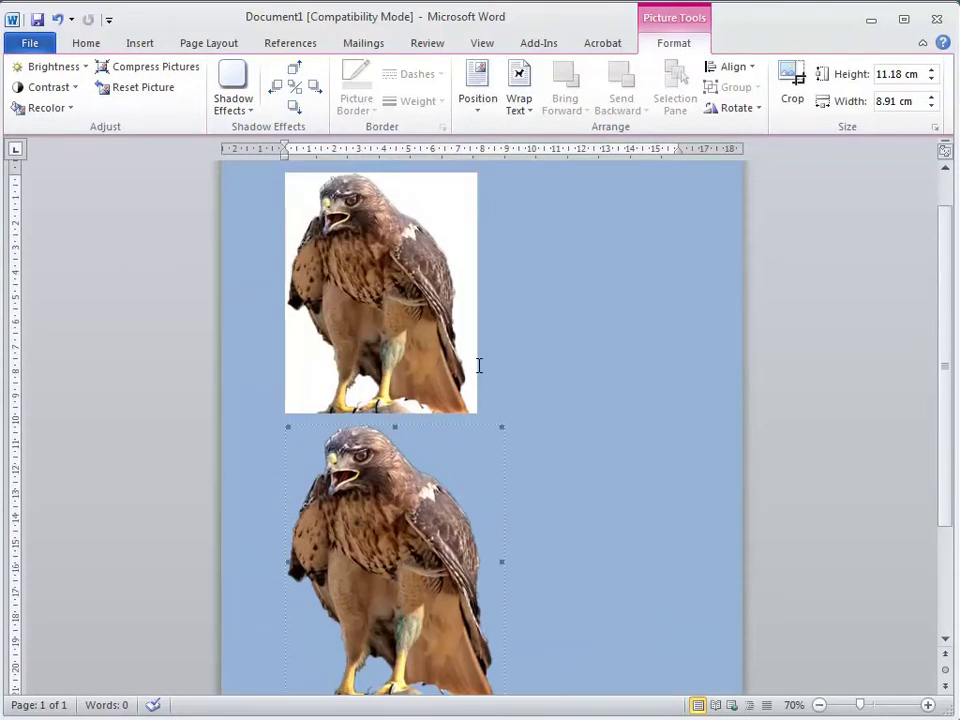
pyautogui.scroll(1, 480, 366)
pyautogui.scroll(-2, 484, 370)
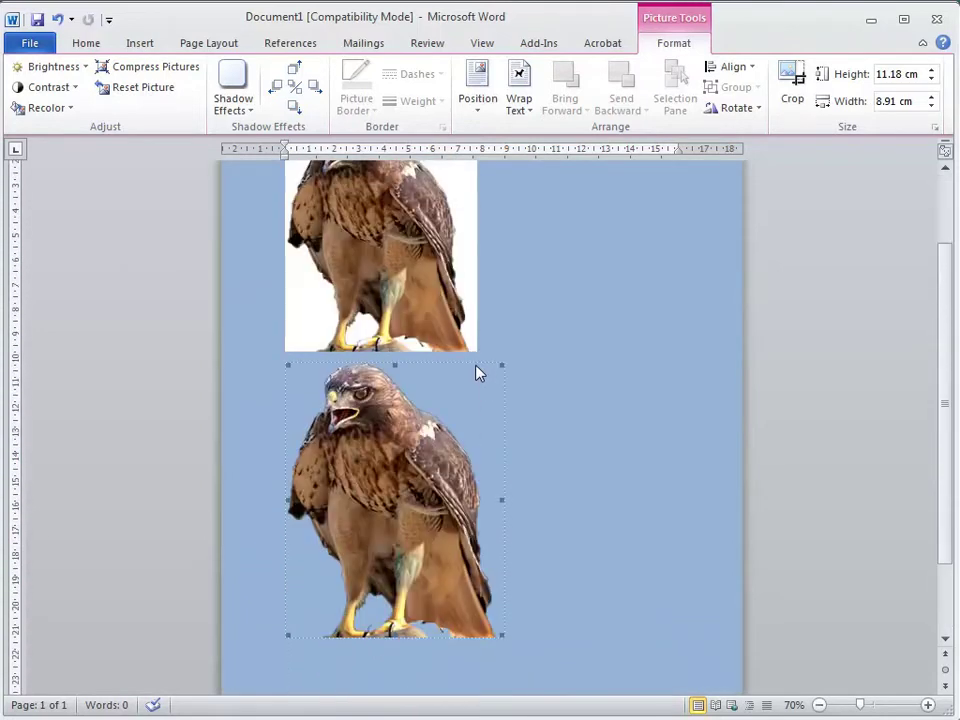
pyautogui.hotkey('ctrl', 'z')
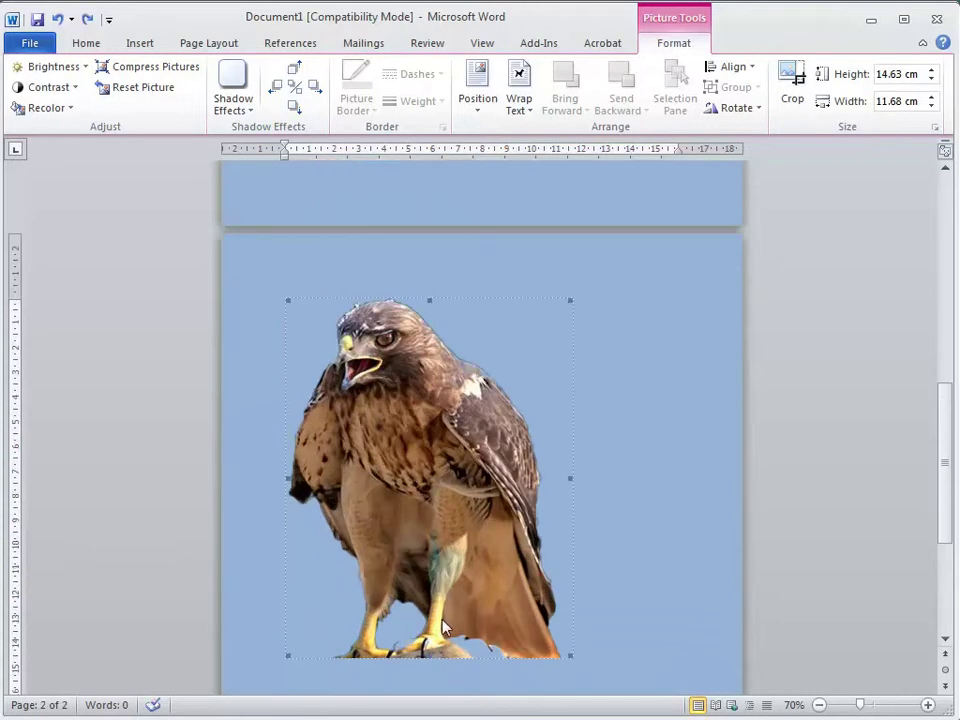
# Shrink the PNG hawk to about 10.16 cm high by 8.11 cm wide and place the text cursor after it
pyautogui.moveTo(568, 657); pyautogui.dragTo(455, 552)
pyautogui.scroll(5, 456, 542)
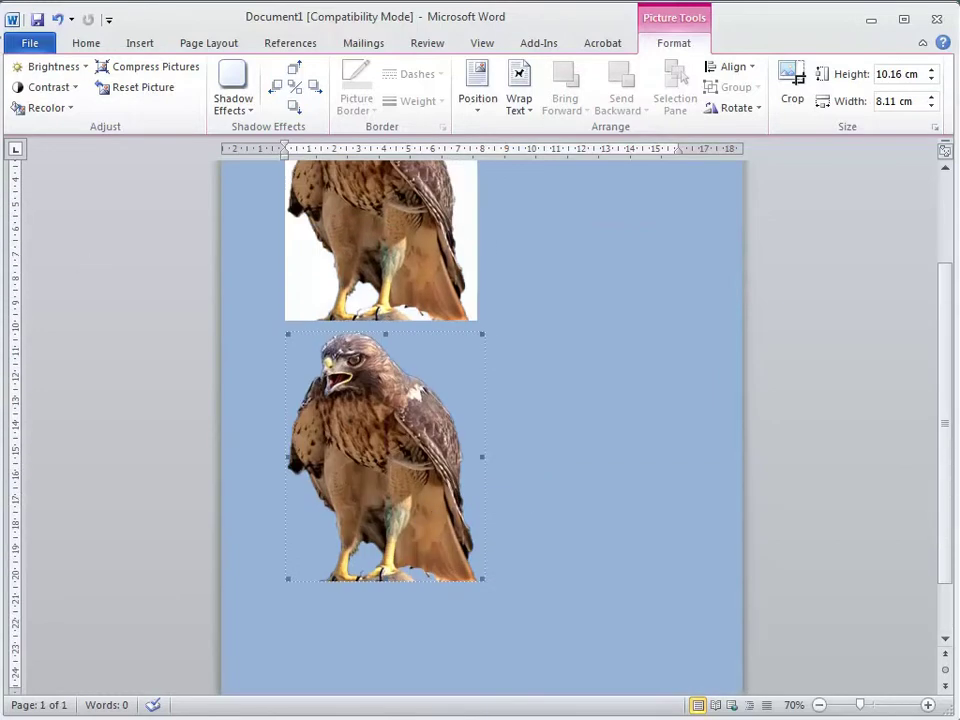
pyautogui.click(528, 530)
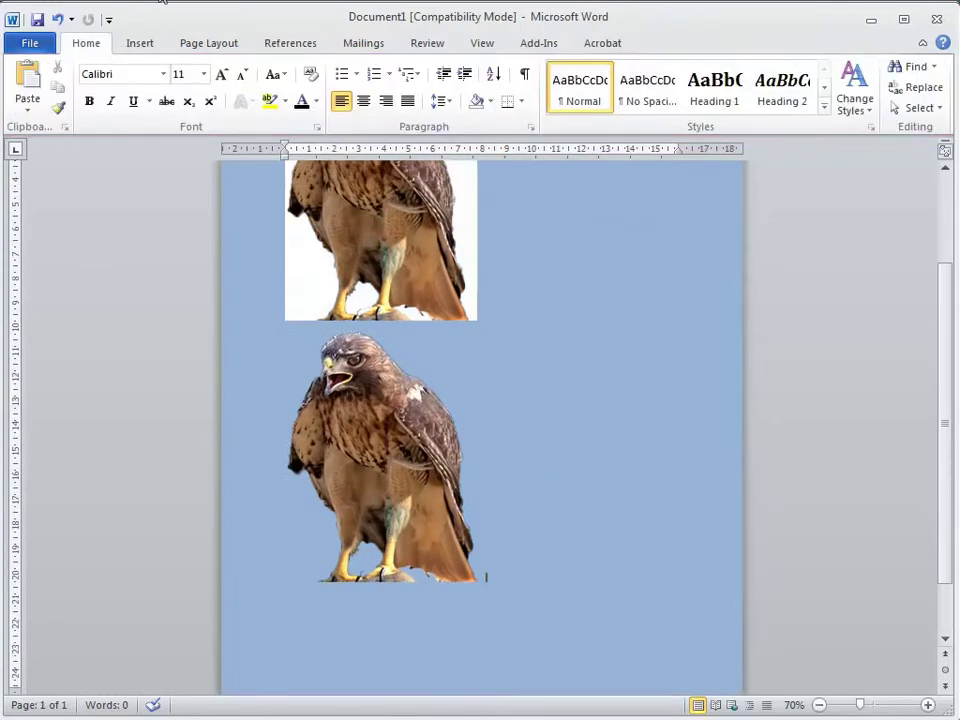
# Insert a second copy of birdie.png beside the first and shrink it to about 9.52 cm high by 7.58 cm wide
pyautogui.click(143, 46)
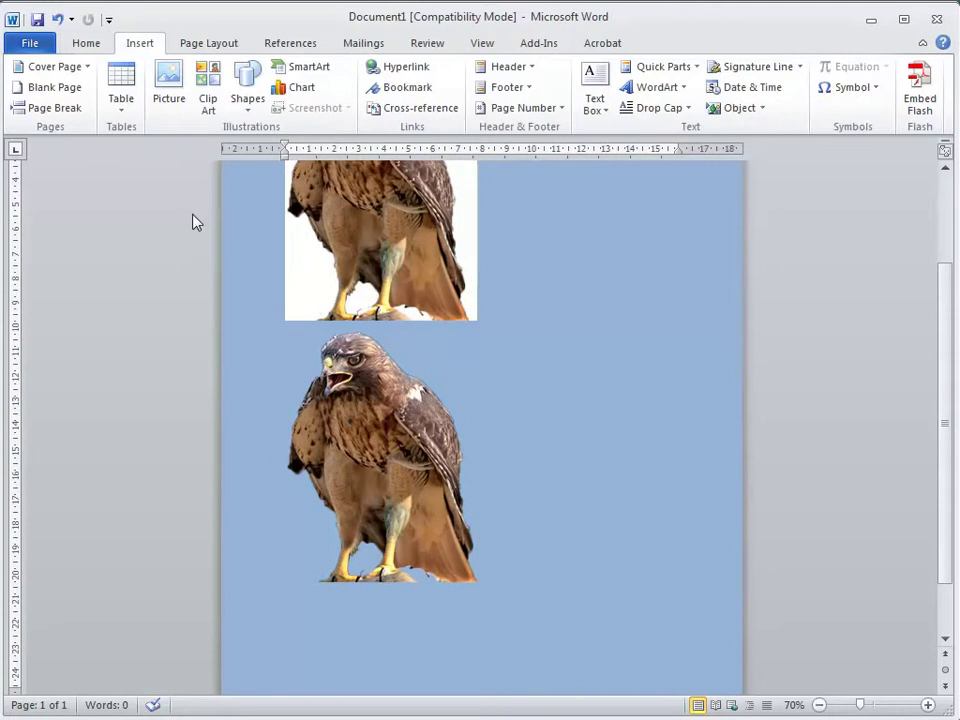
pyautogui.click(170, 95)
pyautogui.doubleClick(320, 290)
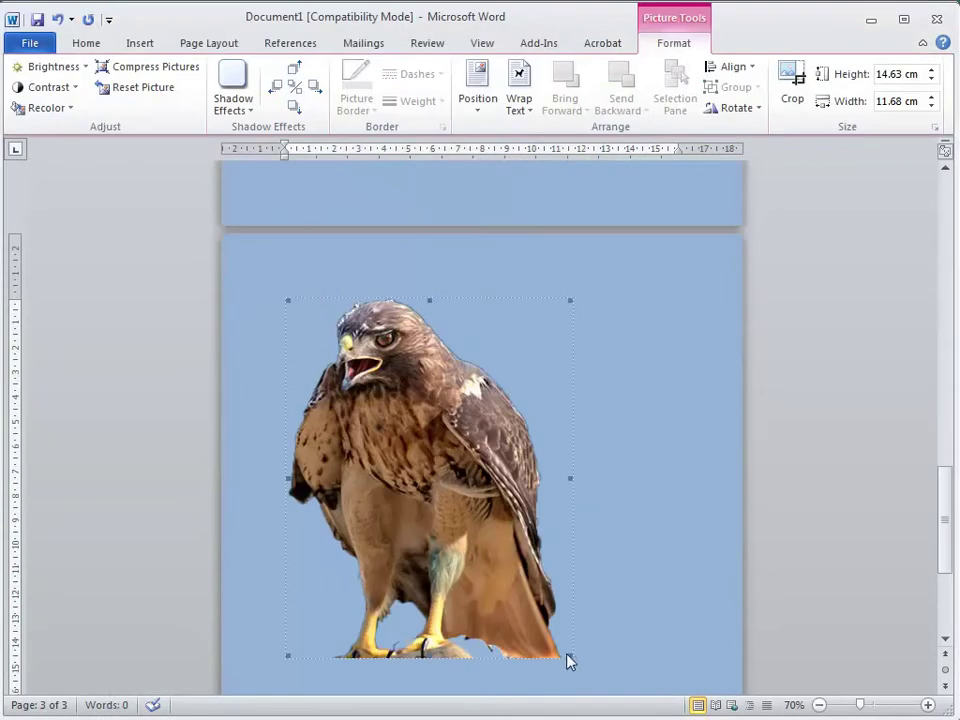
pyautogui.moveTo(570, 656); pyautogui.dragTo(458, 536)
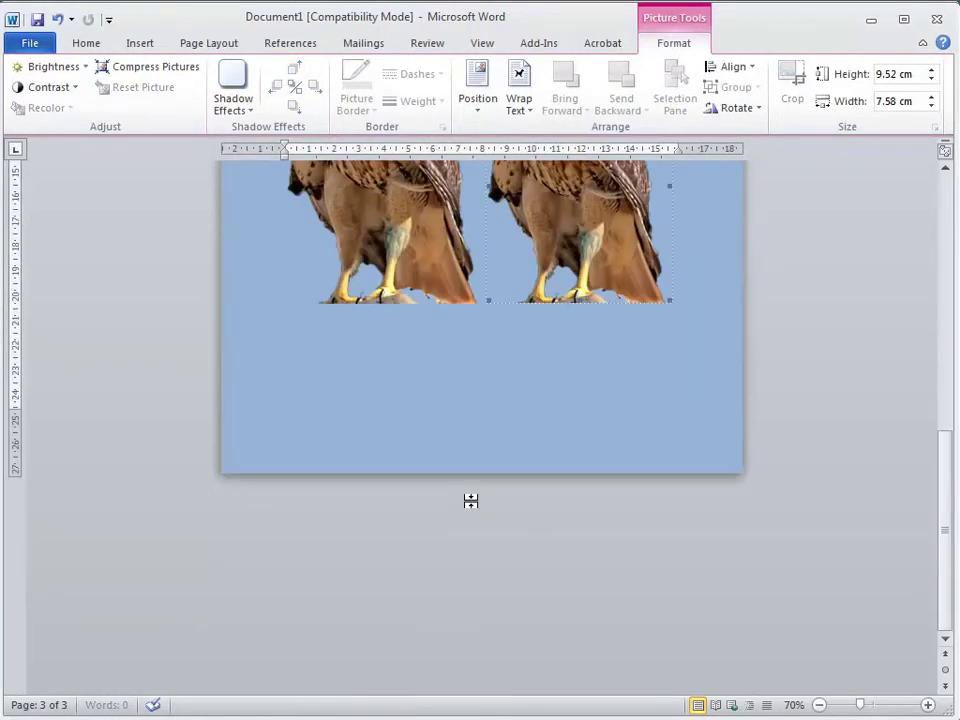
# Zoom the document to 100% and examine the edges and backgrounds of the inserted hawk pictures
pyautogui.click(362, 456)
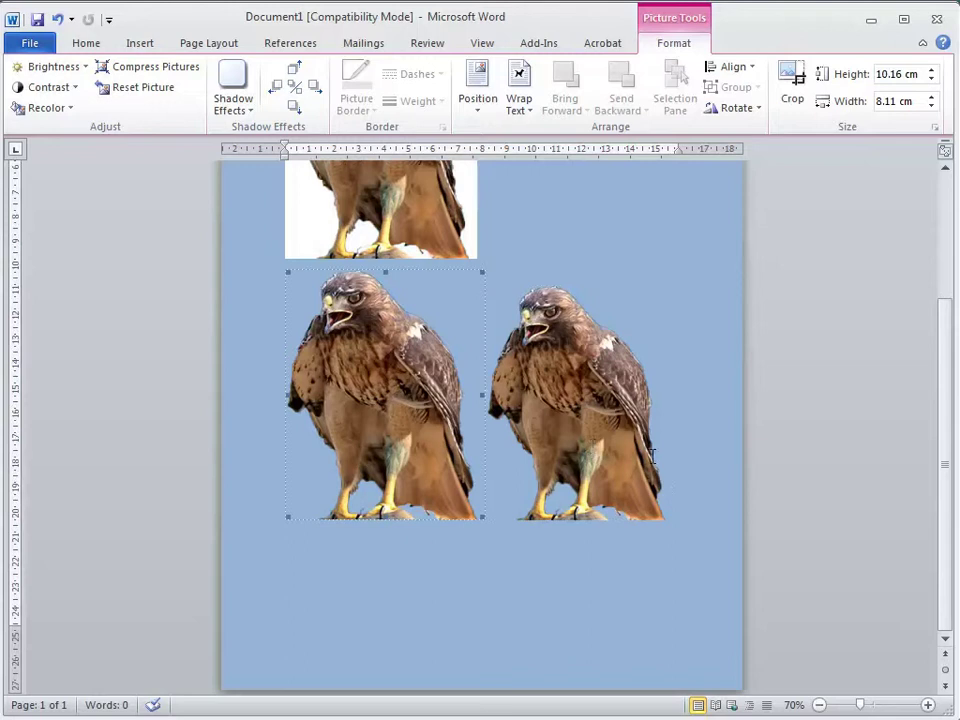
pyautogui.moveTo(862, 706); pyautogui.dragTo(877, 706)
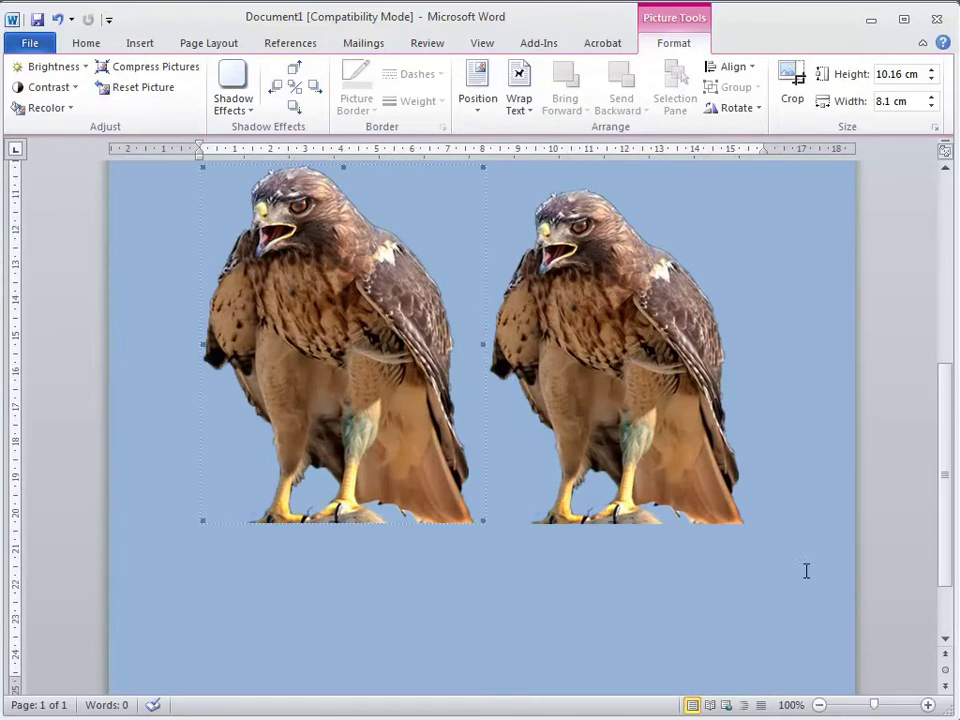
pyautogui.scroll(3, 763, 539)
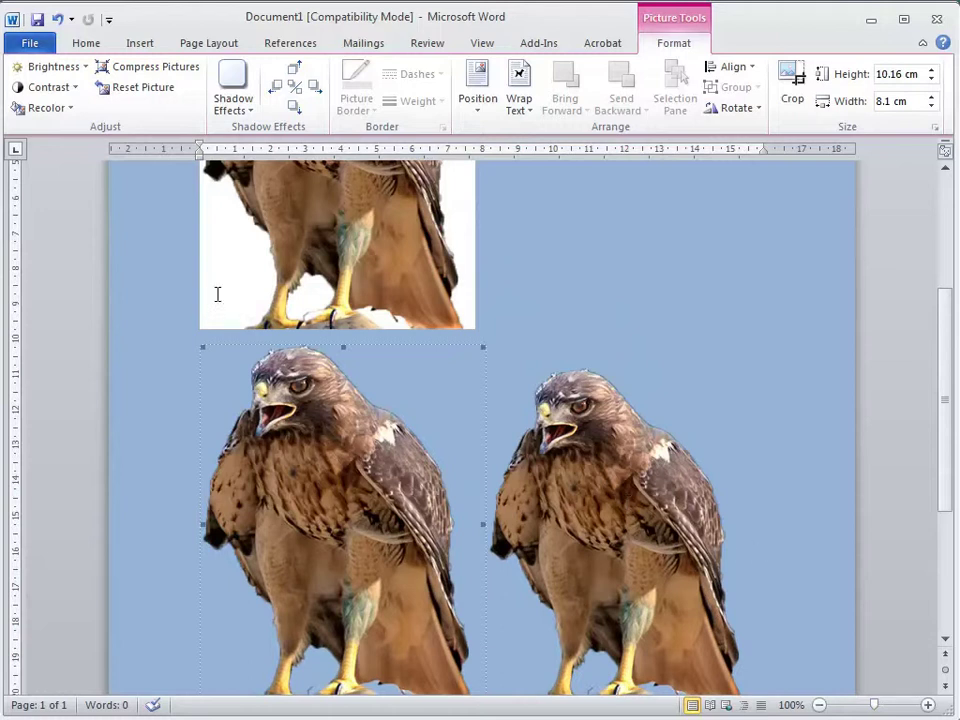
pyautogui.scroll(4, 526, 422)
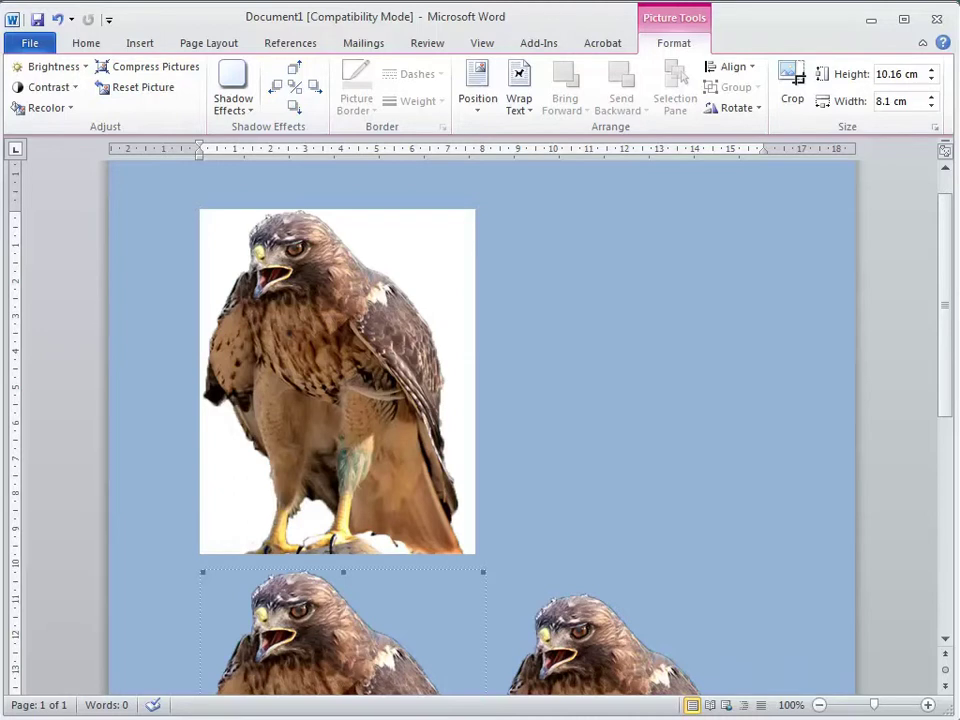
# Minimize the open windows to reach the desktop and check the file size of birdie.jpg in its properties
pyautogui.click(866, 24)
pyautogui.click(870, 12)
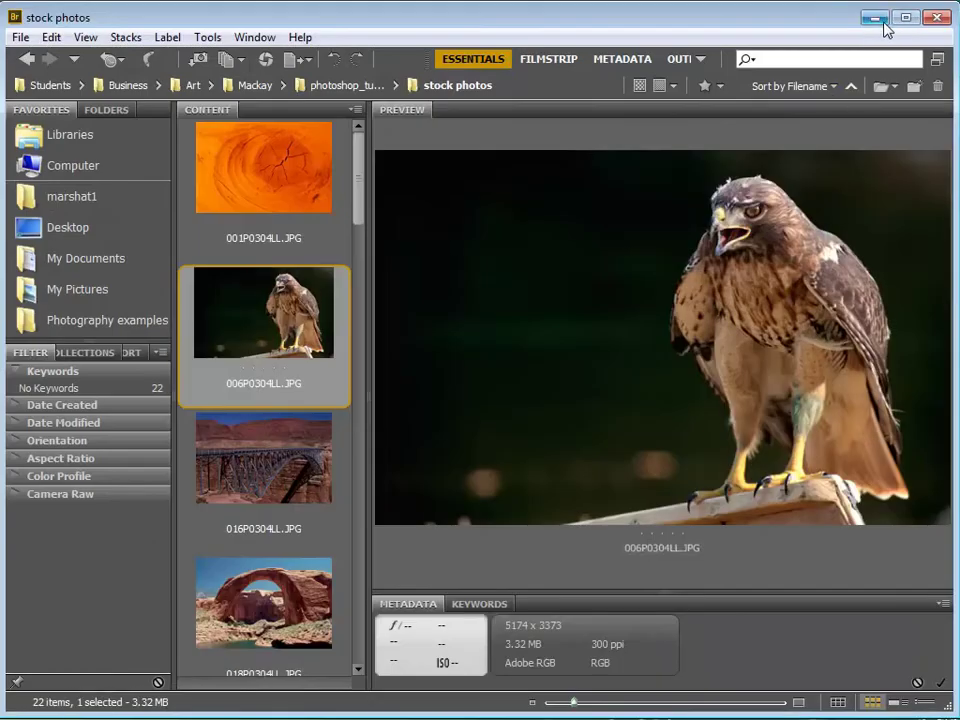
pyautogui.click(872, 18)
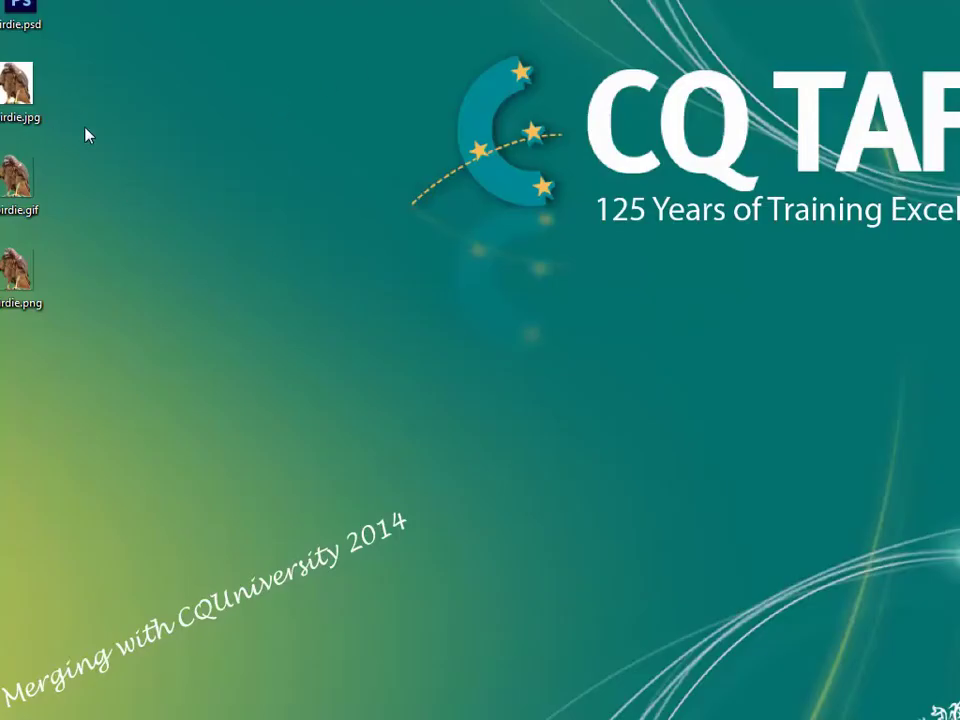
pyautogui.rightClick(32, 108)
pyautogui.click(107, 627)
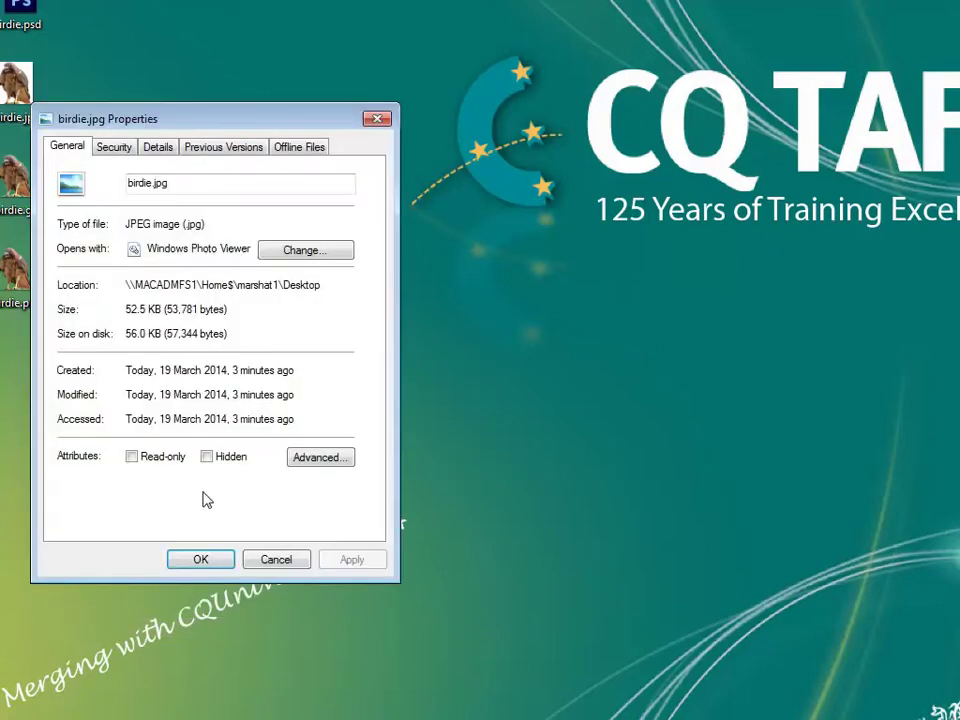
pyautogui.click(276, 560)
# Check the file sizes of birdie.gif and birdie.png in their properties
pyautogui.rightClick(20, 188)
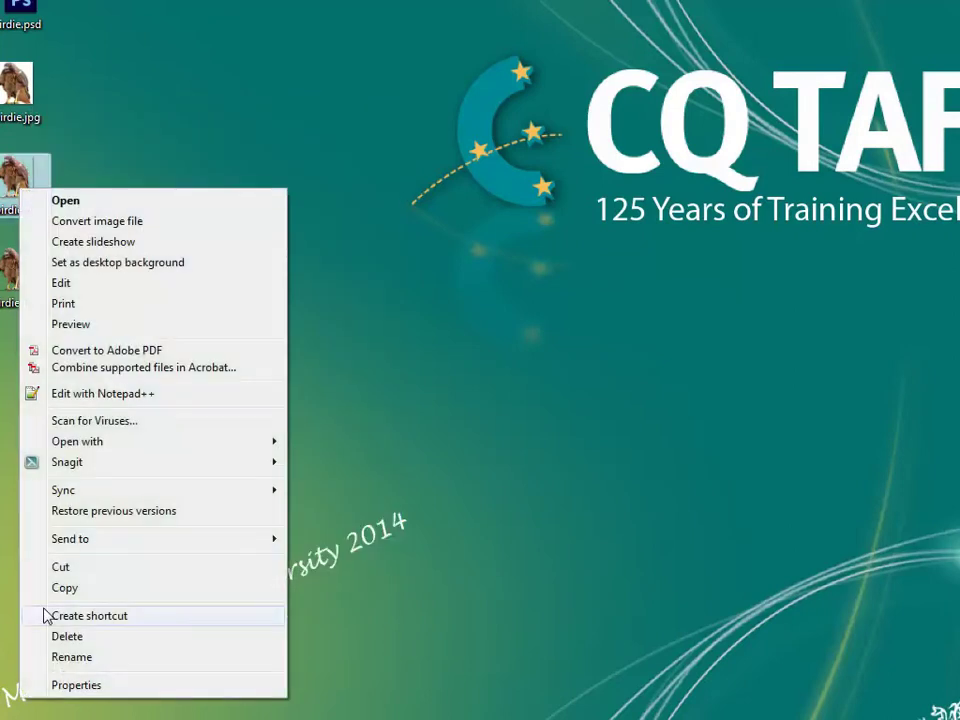
pyautogui.click(88, 687)
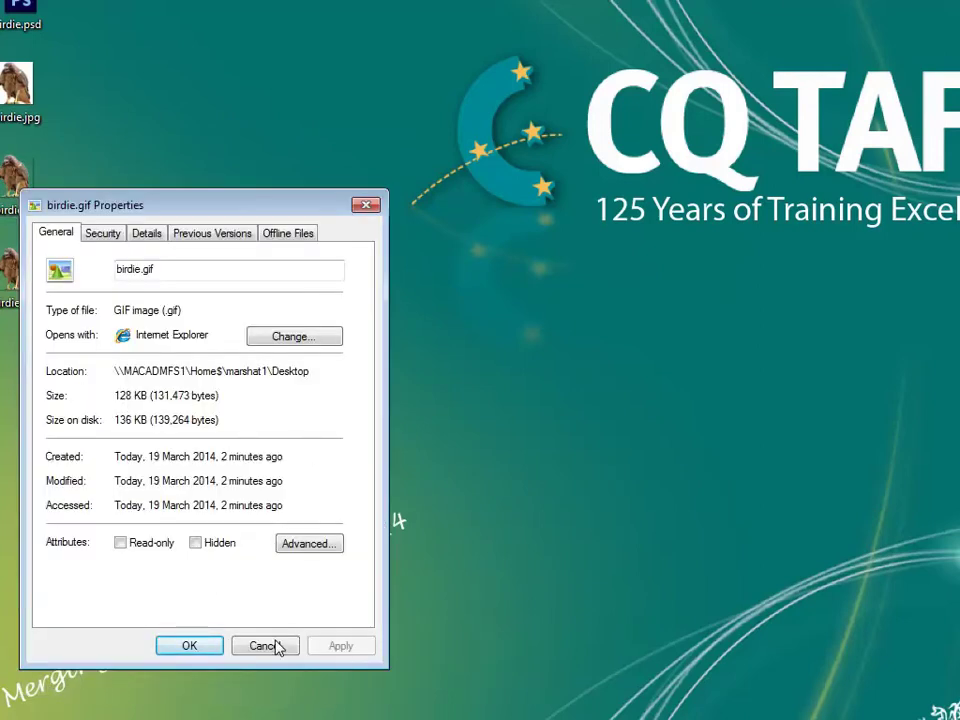
pyautogui.click(266, 646)
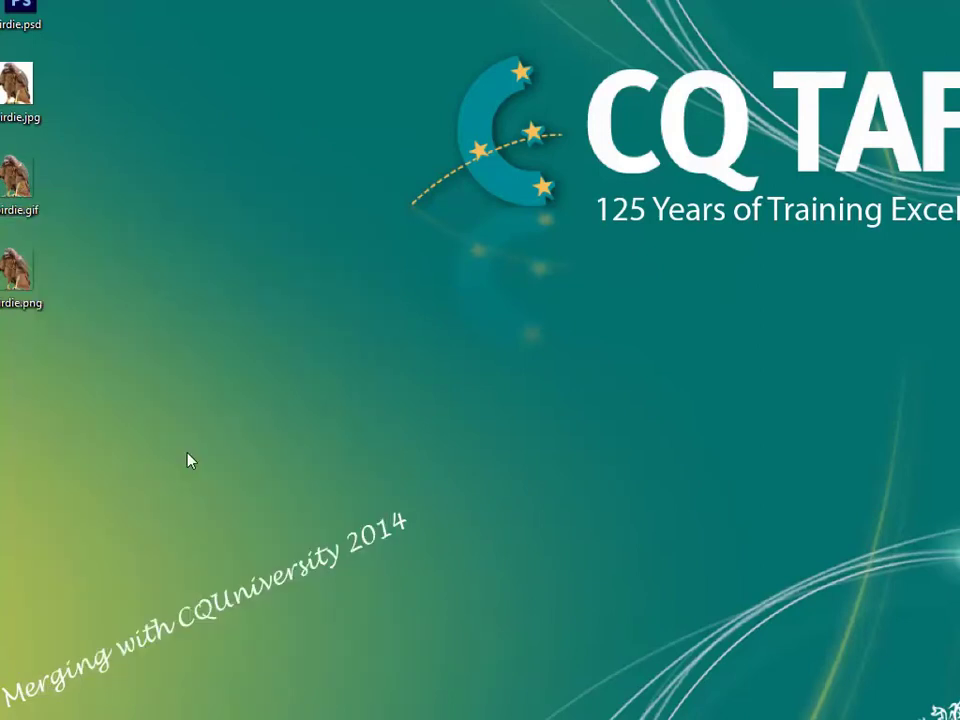
pyautogui.rightClick(20, 268)
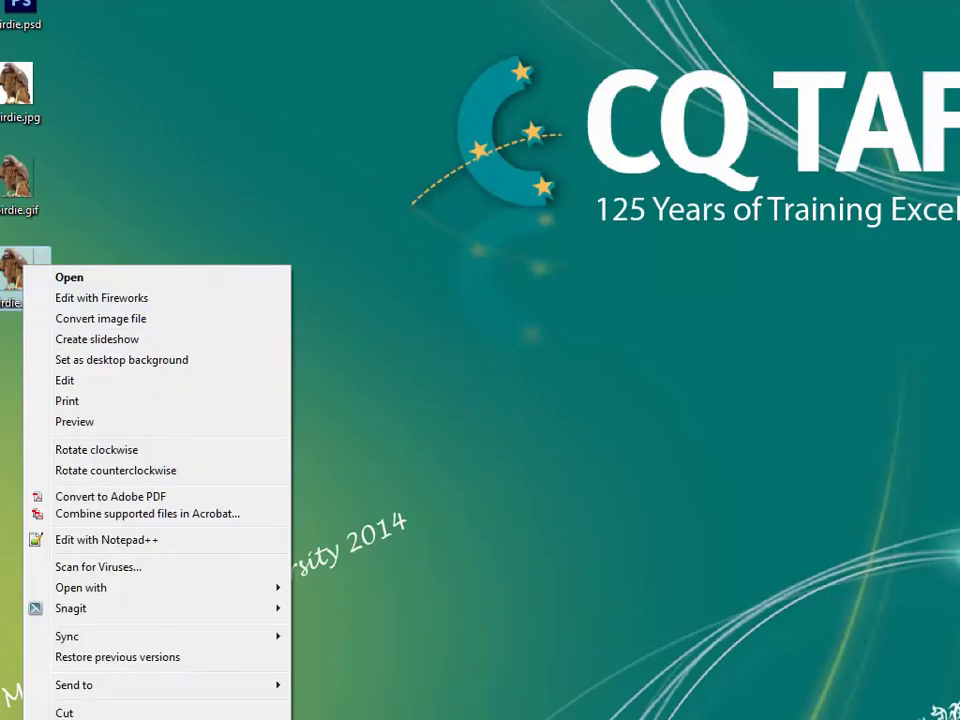
pyautogui.click(88, 719)
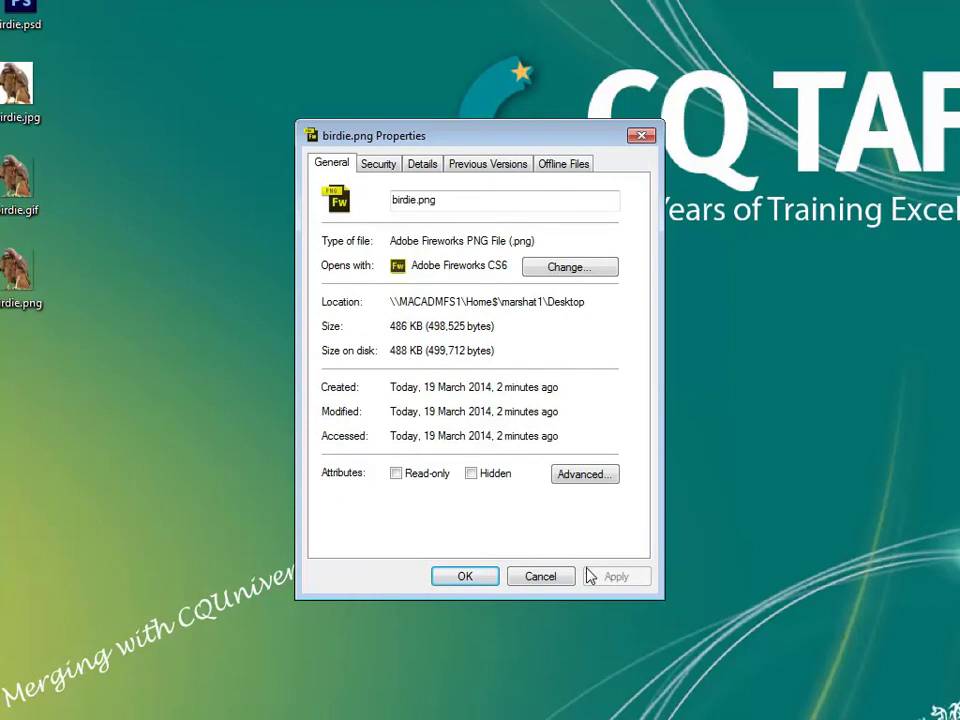
pyautogui.click(543, 580)
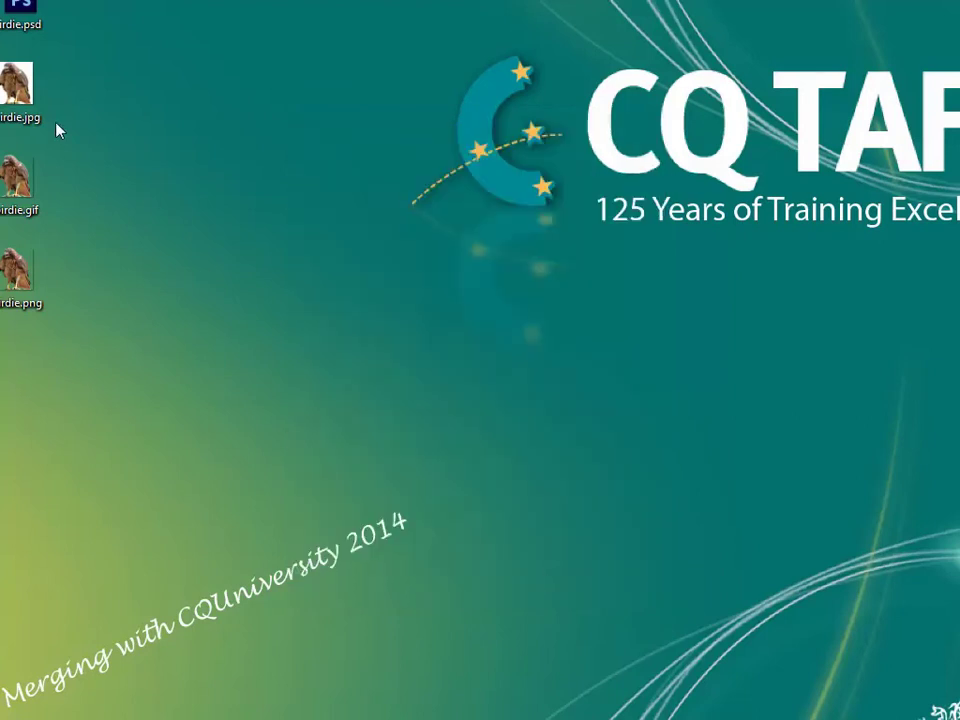
# Check the file size of birdie.psd in its properties
pyautogui.rightClick(34, 19)
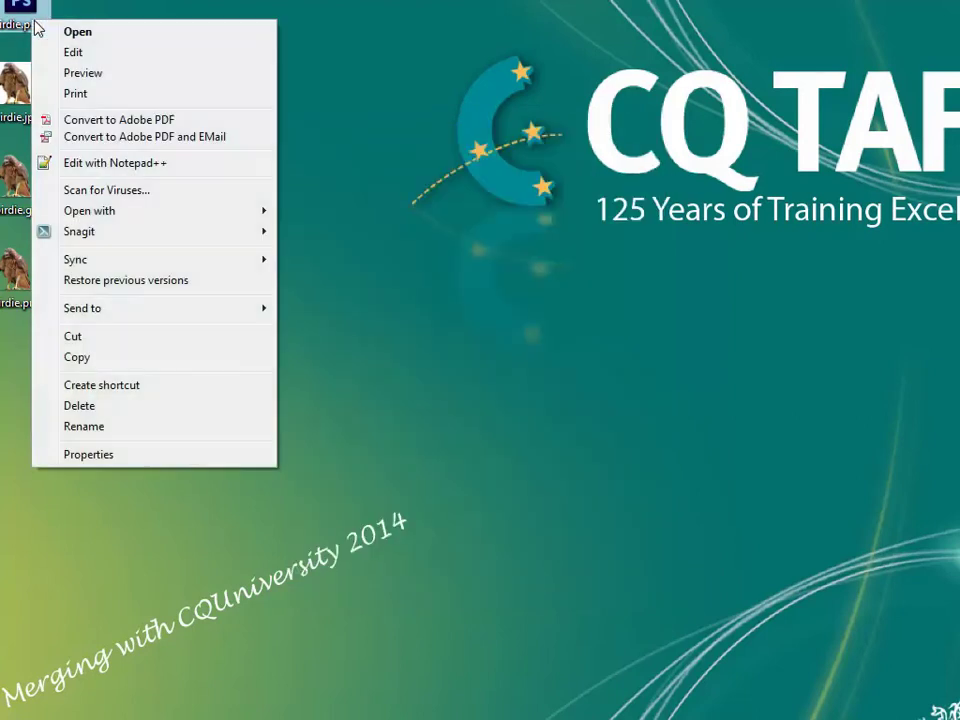
pyautogui.click(100, 456)
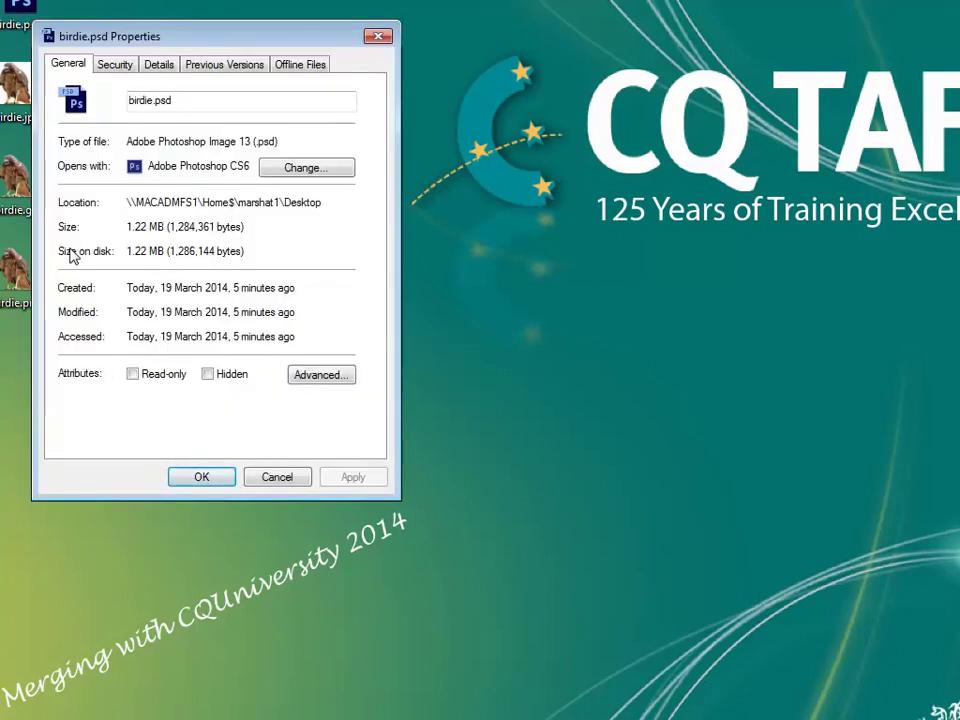
pyautogui.click(284, 481)
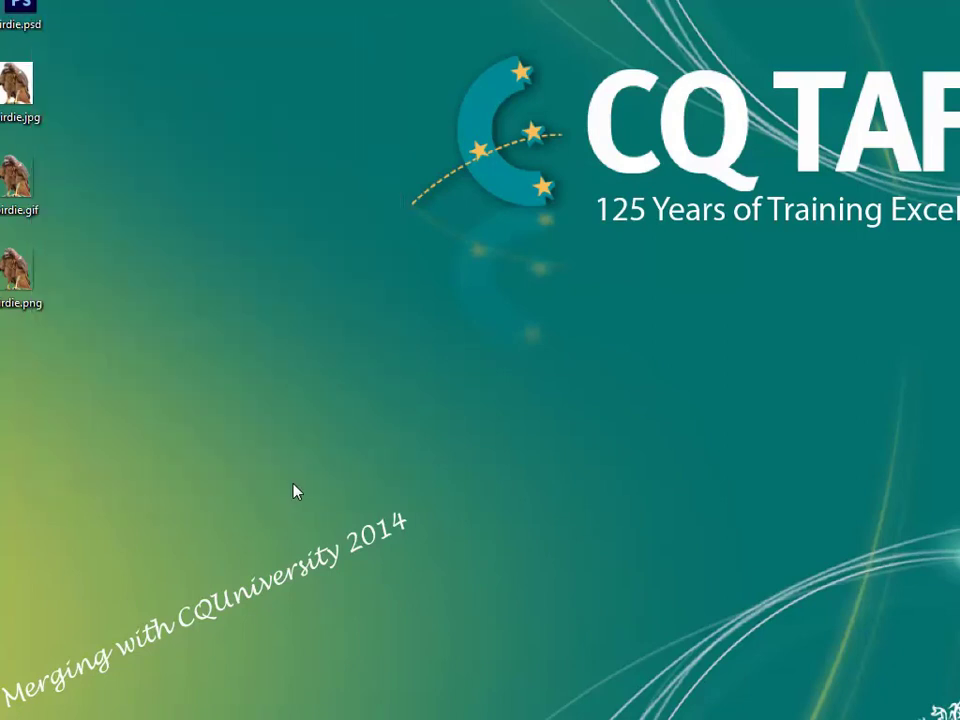